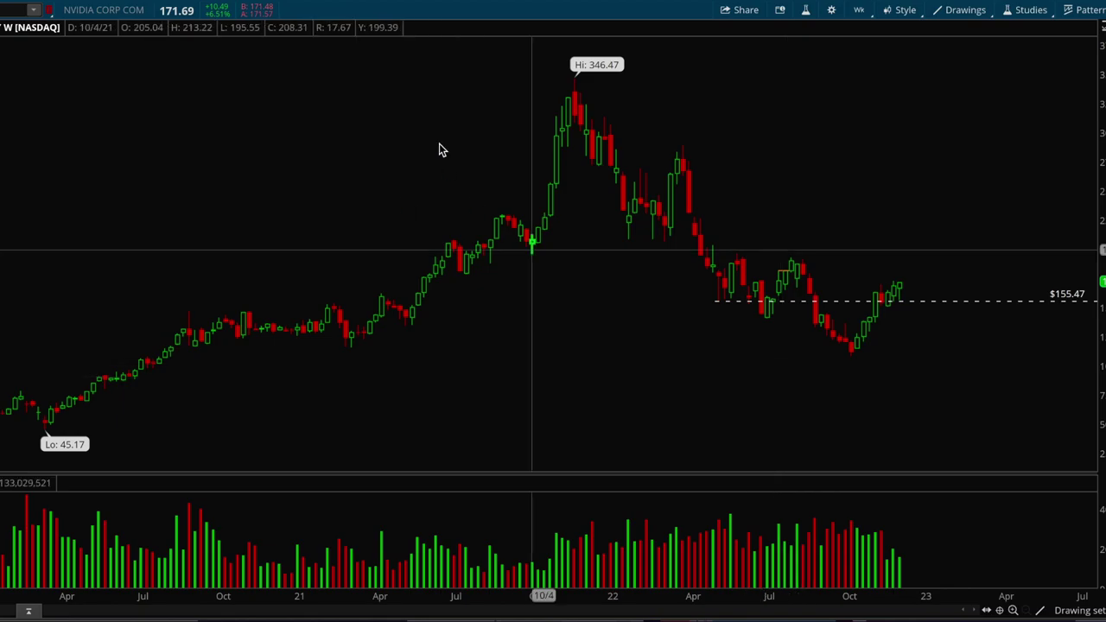
- Show Amazon's weekly chart with its five dashed price levels, 101.65 through 188.15
{"action": "left_click", "coordinate": [2, 10]}
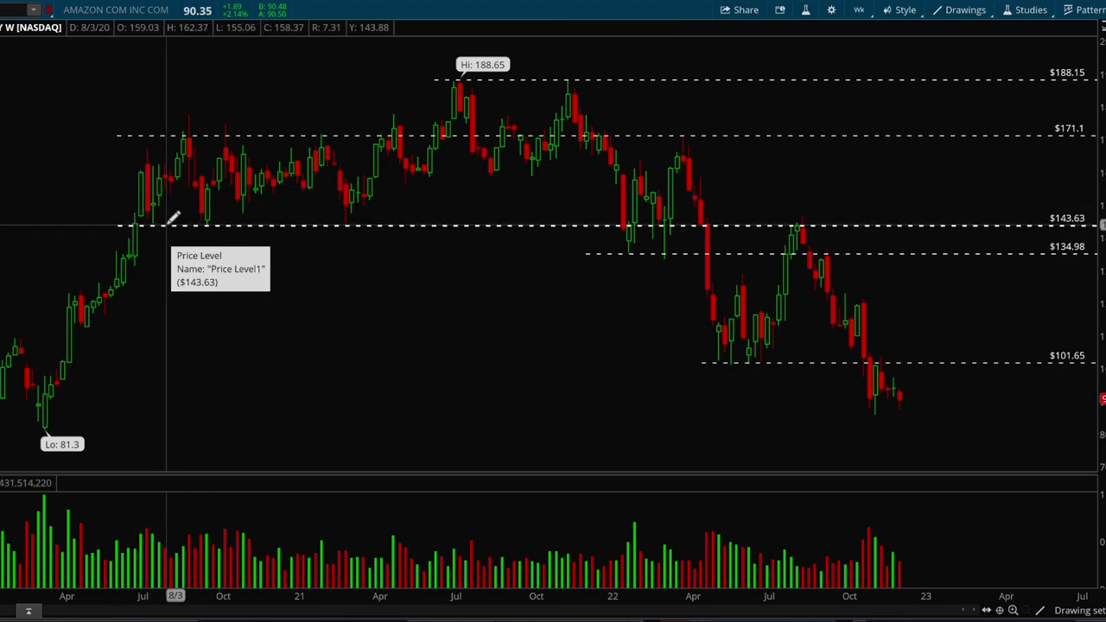
{"action": "left_click", "coordinate": [212, 226]}
{"action": "left_click_drag", "start_coordinate": [210, 233], "coordinate": [203, 234]}
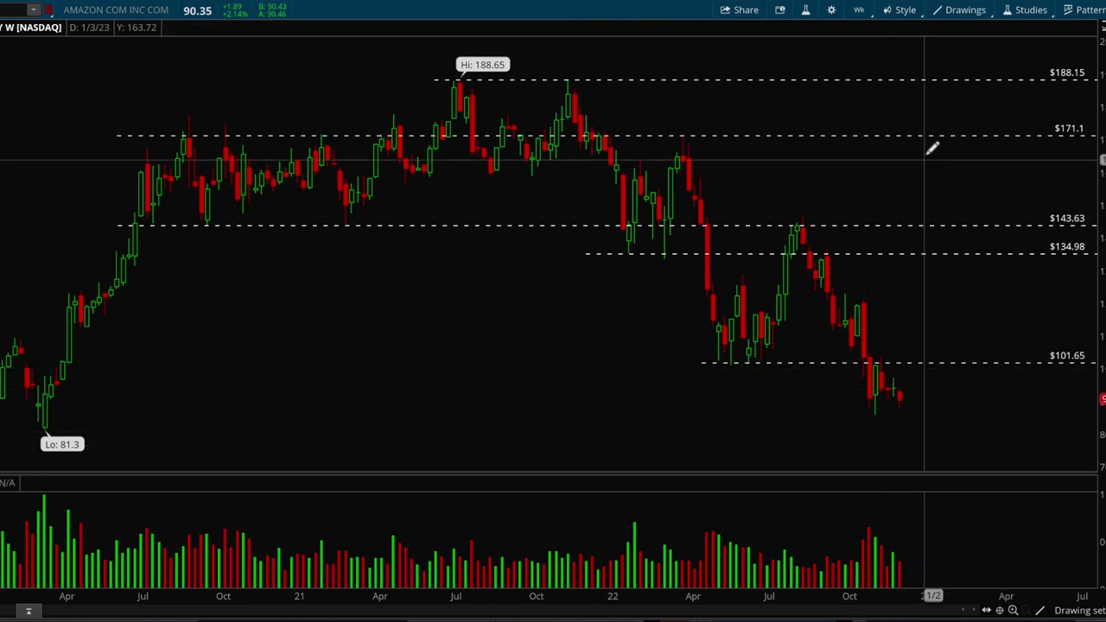
- Add a dashed price level at $88.17 just under Amazon's recent lows
{"action": "left_click", "coordinate": [960, 10]}
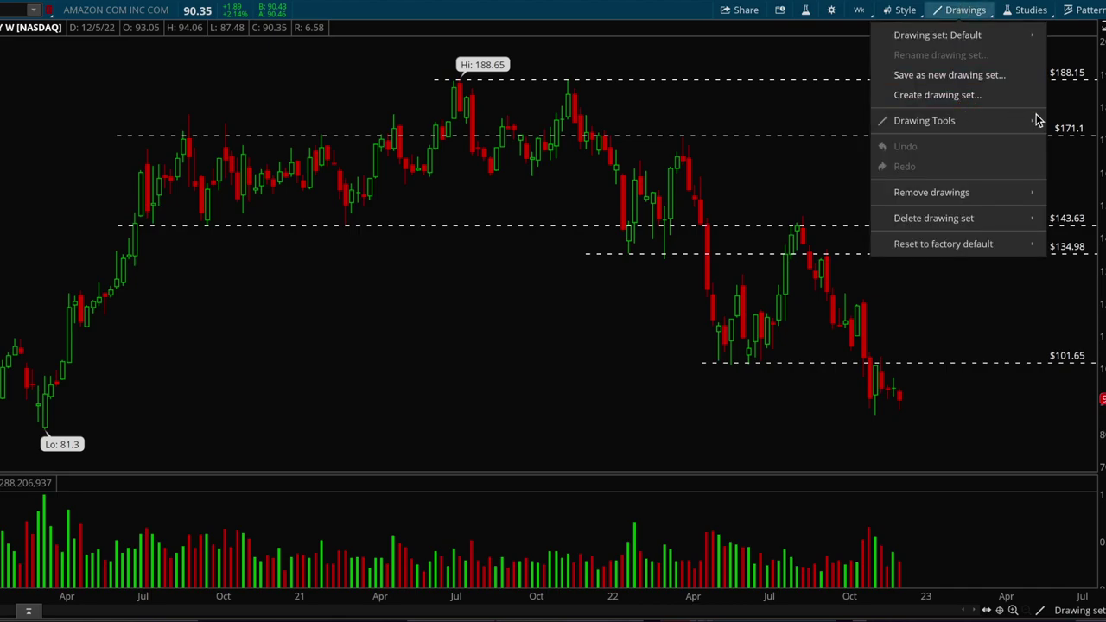
{"action": "mouse_move", "coordinate": [1037, 120]}
{"action": "left_click", "coordinate": [1073, 136]}
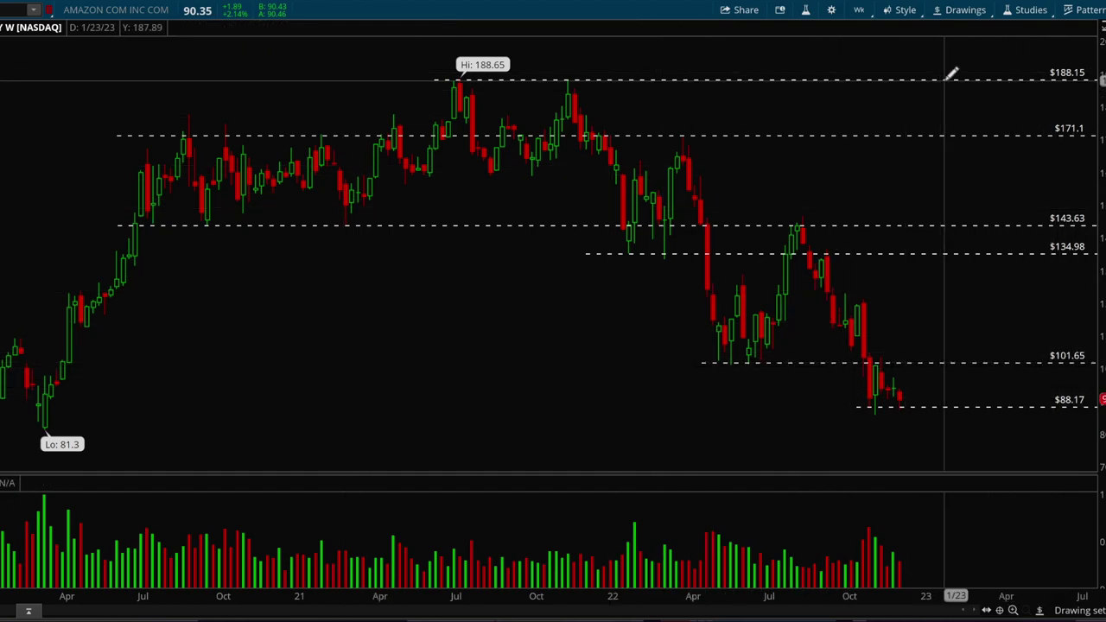
{"action": "left_click", "coordinate": [957, 9]}
- Draw a descending trendline from Amazon's $143.63 summer peak past the latest candles
{"action": "mouse_move", "coordinate": [941, 121]}
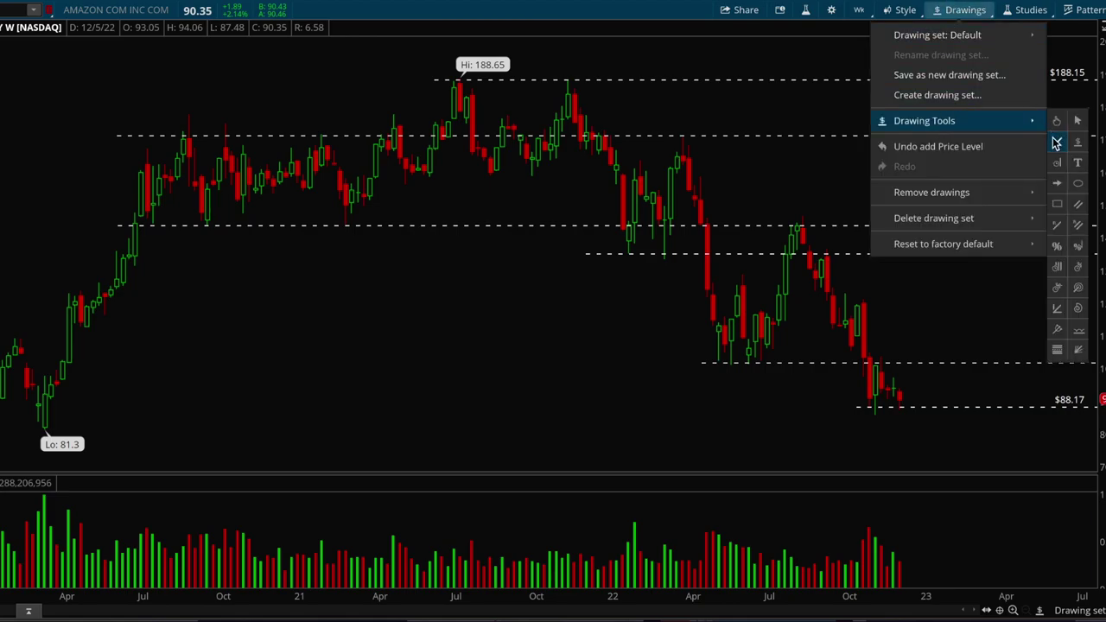
{"action": "left_click", "coordinate": [1055, 142]}
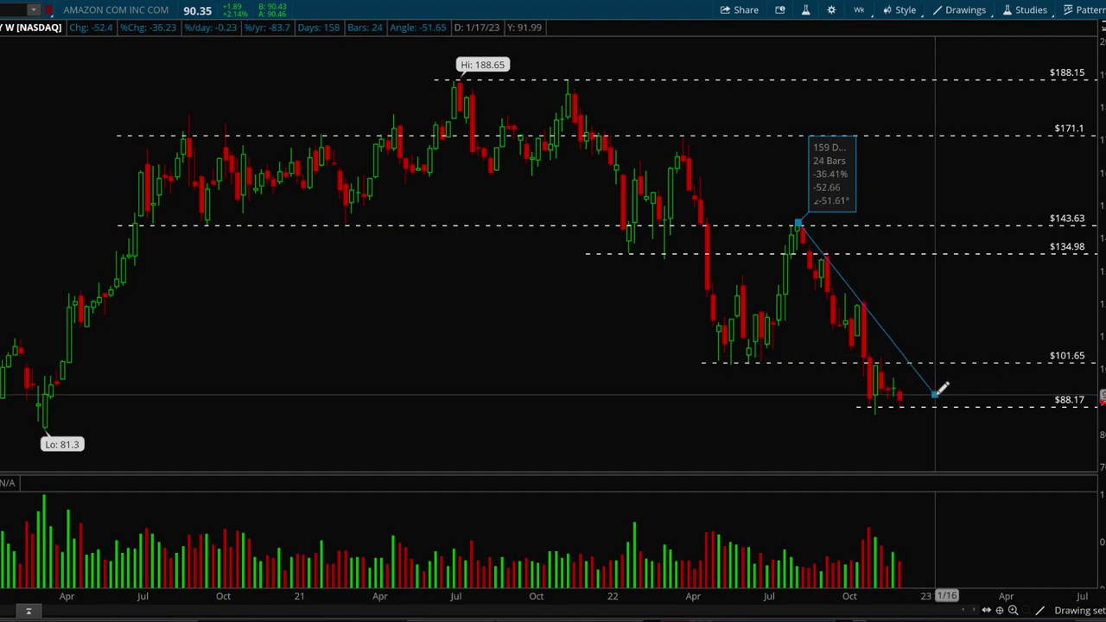
{"action": "left_click", "coordinate": [933, 395]}
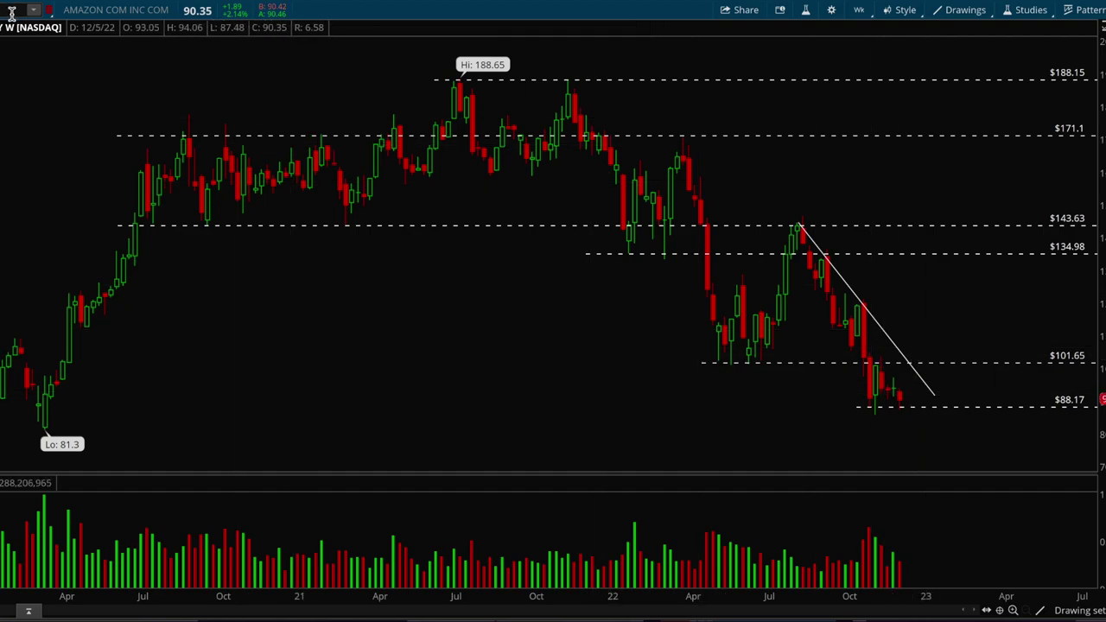
{"action": "left_click", "coordinate": [11, 12]}
- Load TSLA's weekly chart and clear its $207.09 level and short trendline
{"action": "key", "text": "Down"}
{"action": "key", "text": "Return"}
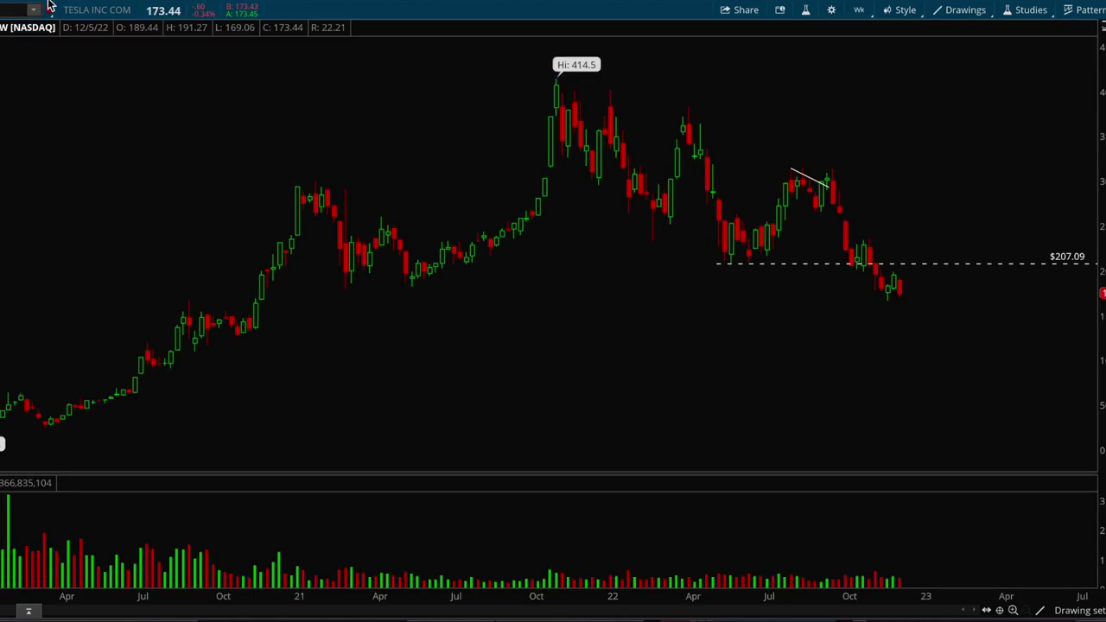
{"action": "left_click", "coordinate": [975, 10]}
{"action": "mouse_move", "coordinate": [931, 192]}
{"action": "left_click", "coordinate": [827, 199]}
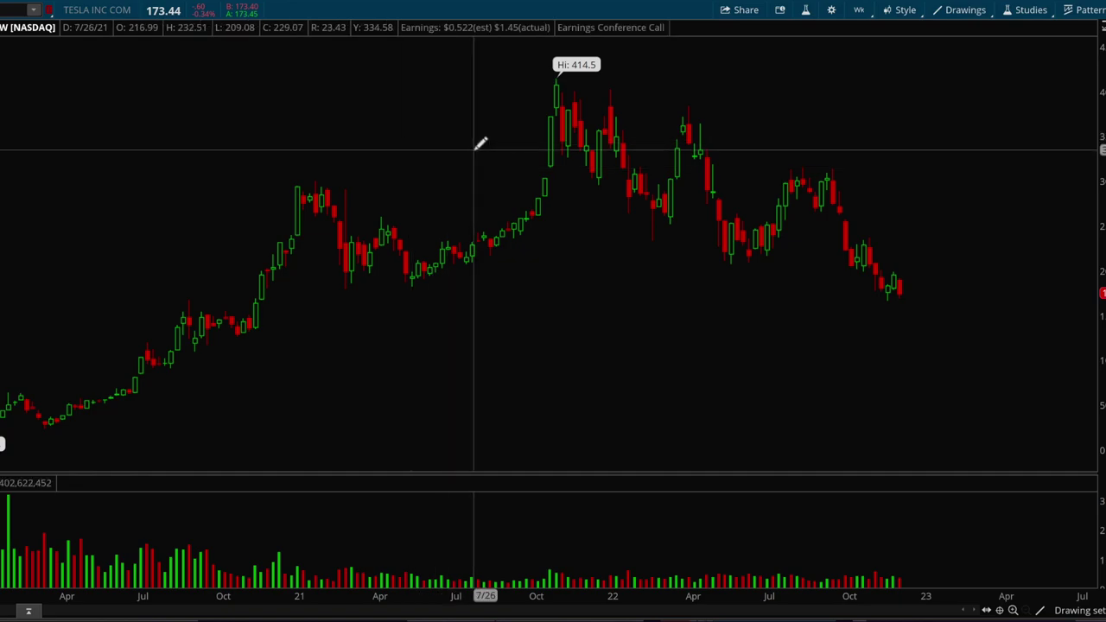
- Place dashed Tesla price levels at $314.13, $292.76, $185.89 and $151.51
{"action": "left_click", "coordinate": [974, 14]}
{"action": "mouse_move", "coordinate": [1028, 119]}
{"action": "left_click", "coordinate": [1075, 142]}
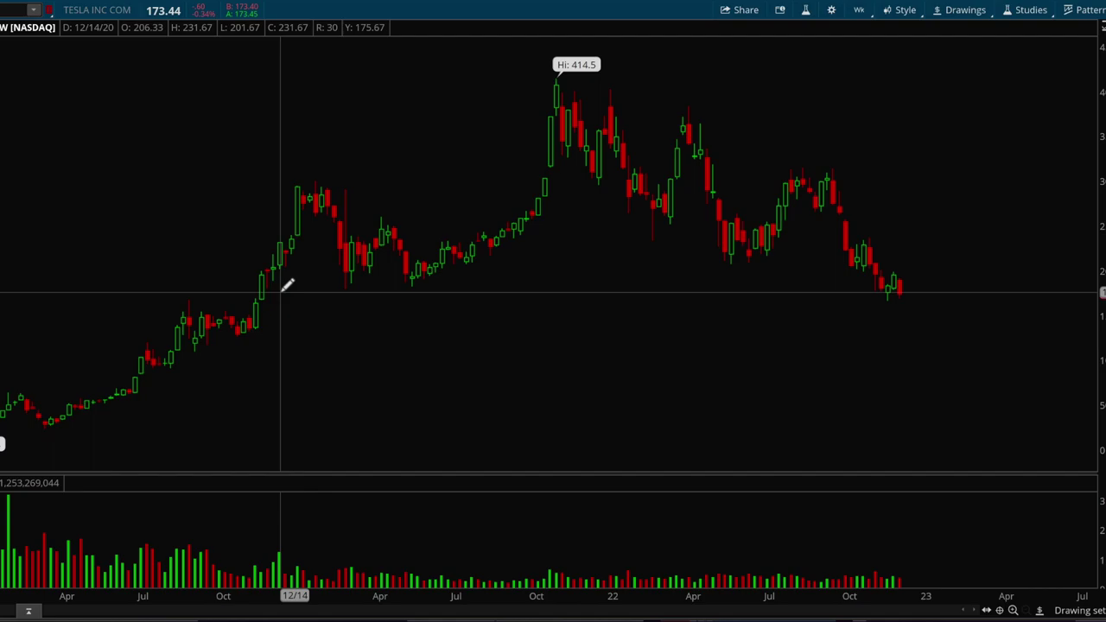
{"action": "left_click", "coordinate": [327, 282]}
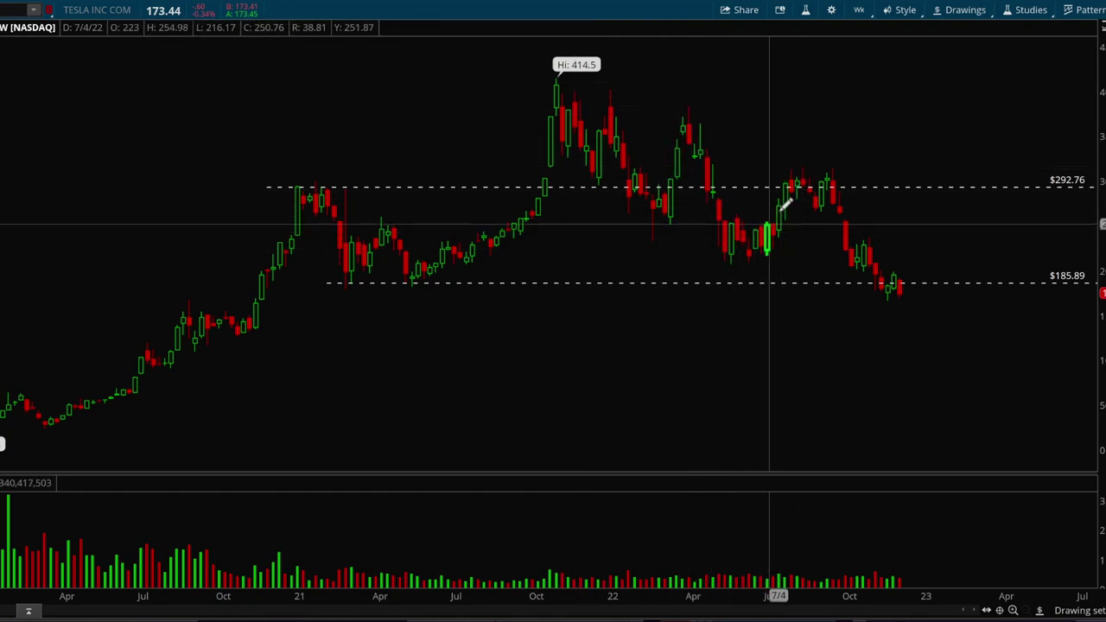
{"action": "left_click", "coordinate": [779, 167]}
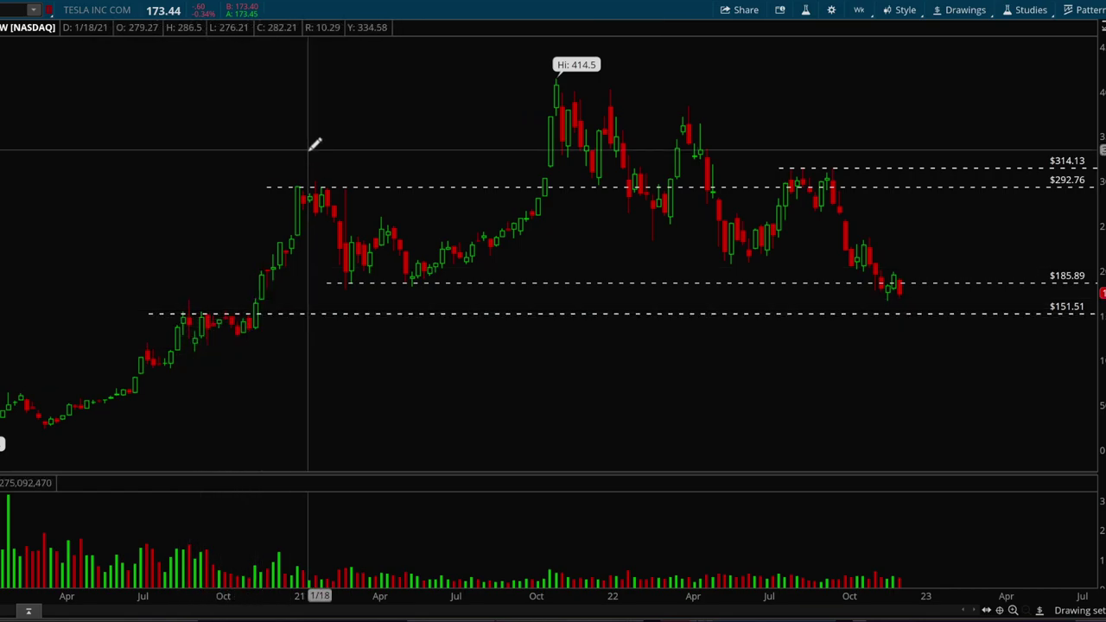
{"action": "left_click", "coordinate": [970, 12]}
- Draw an ascending trendline from Tesla's July 2020 low to its late-2020 lows
{"action": "mouse_move", "coordinate": [1011, 120]}
{"action": "left_click", "coordinate": [1055, 135]}
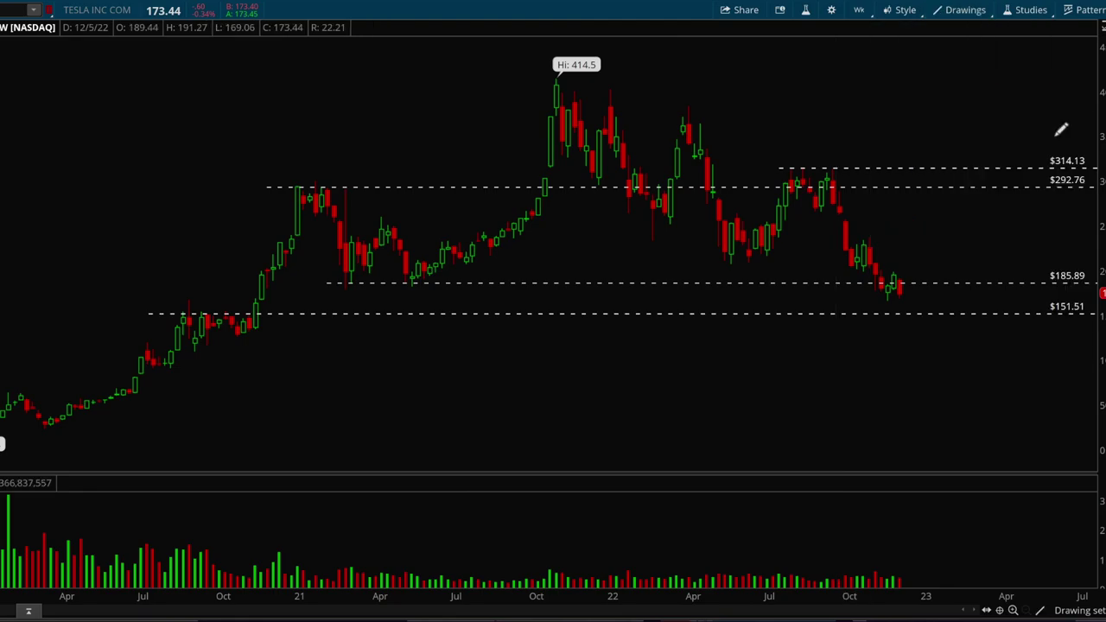
{"action": "left_click", "coordinate": [163, 369]}
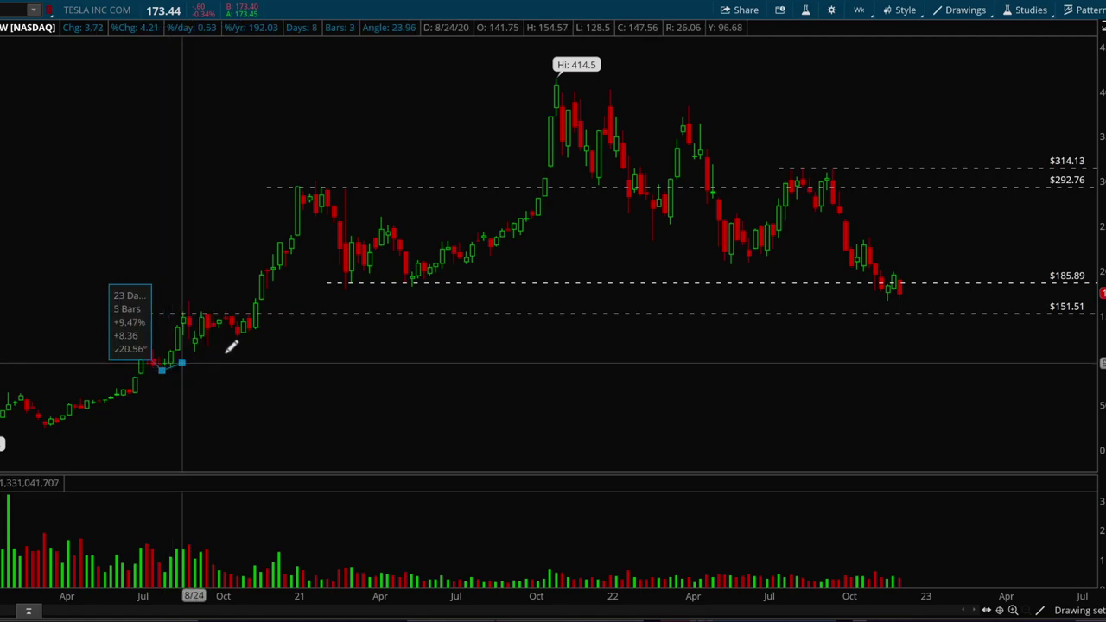
{"action": "left_click", "coordinate": [276, 318]}
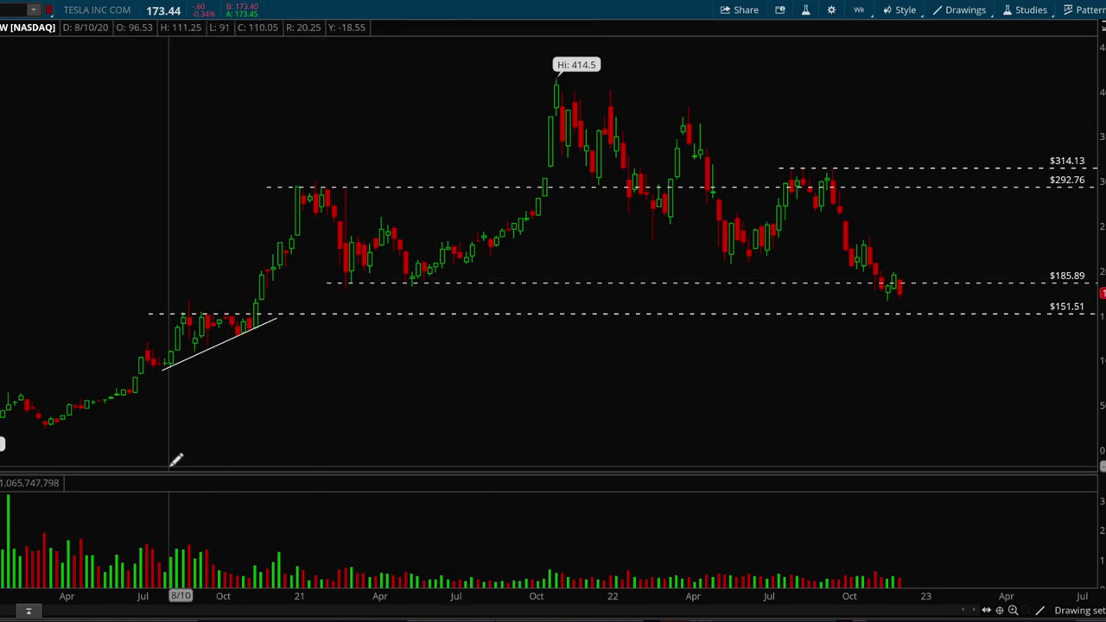
- Place dashed price levels at $254.66 and $211.91 on Tesla's weekly chart
{"action": "left_click", "coordinate": [964, 9]}
{"action": "left_click", "coordinate": [1075, 141]}
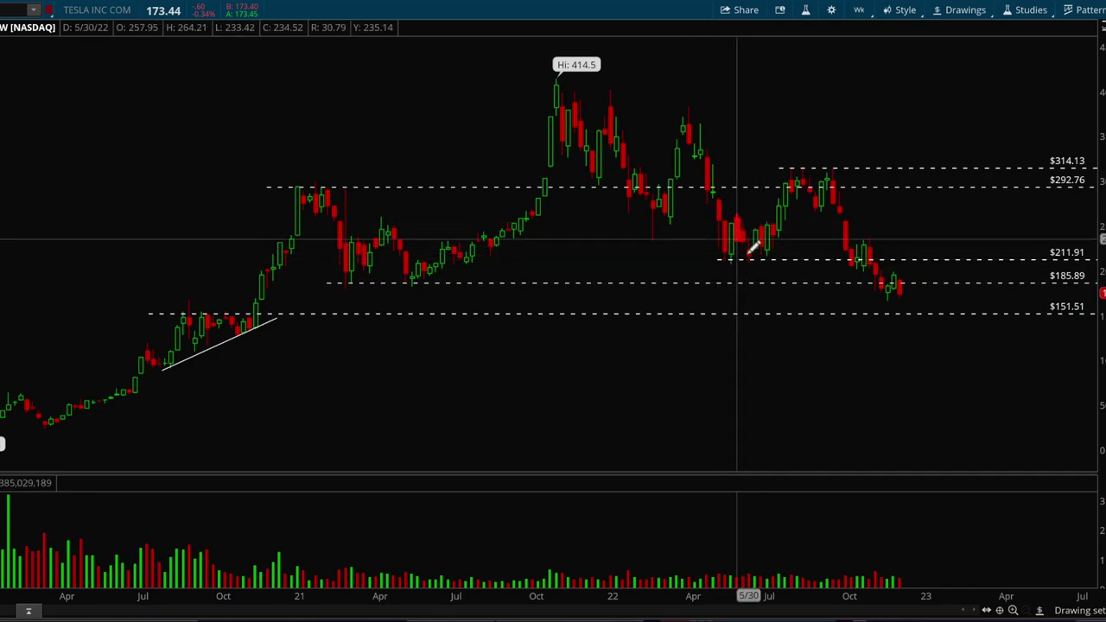
{"action": "left_click", "coordinate": [714, 222]}
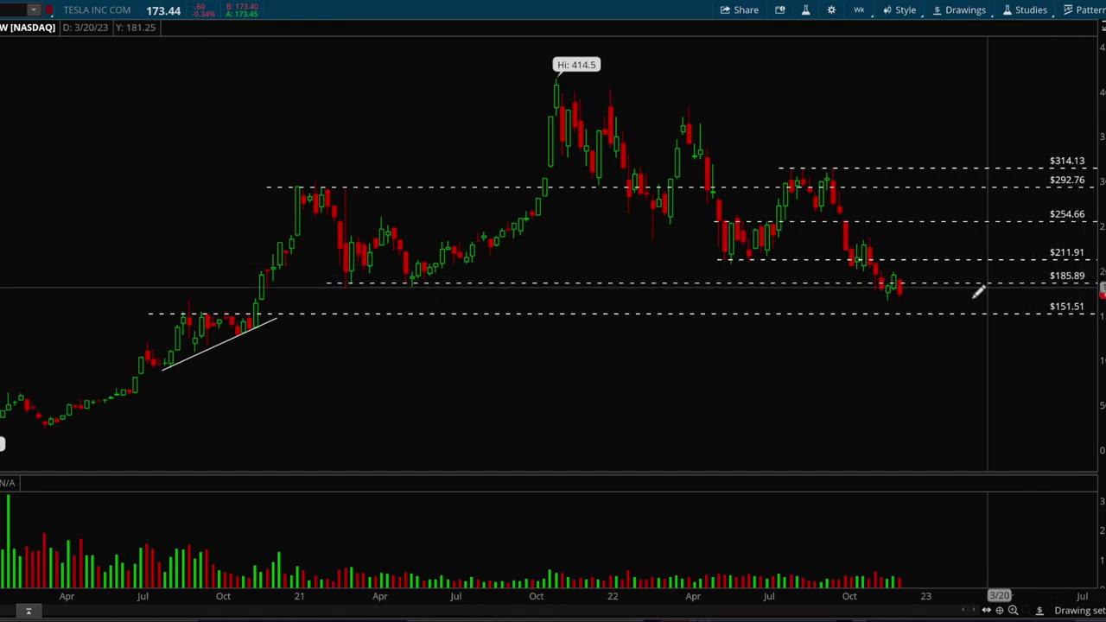
{"action": "left_click", "coordinate": [926, 233]}
{"action": "left_click", "coordinate": [1056, 234]}
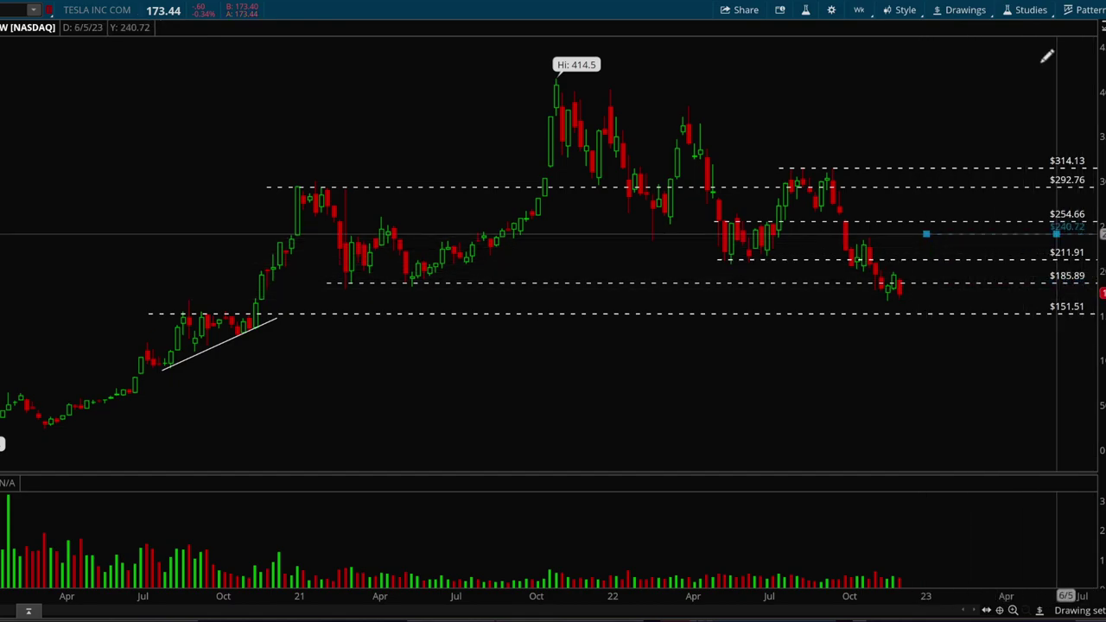
{"action": "left_click", "coordinate": [957, 12]}
{"action": "left_click", "coordinate": [957, 12]}
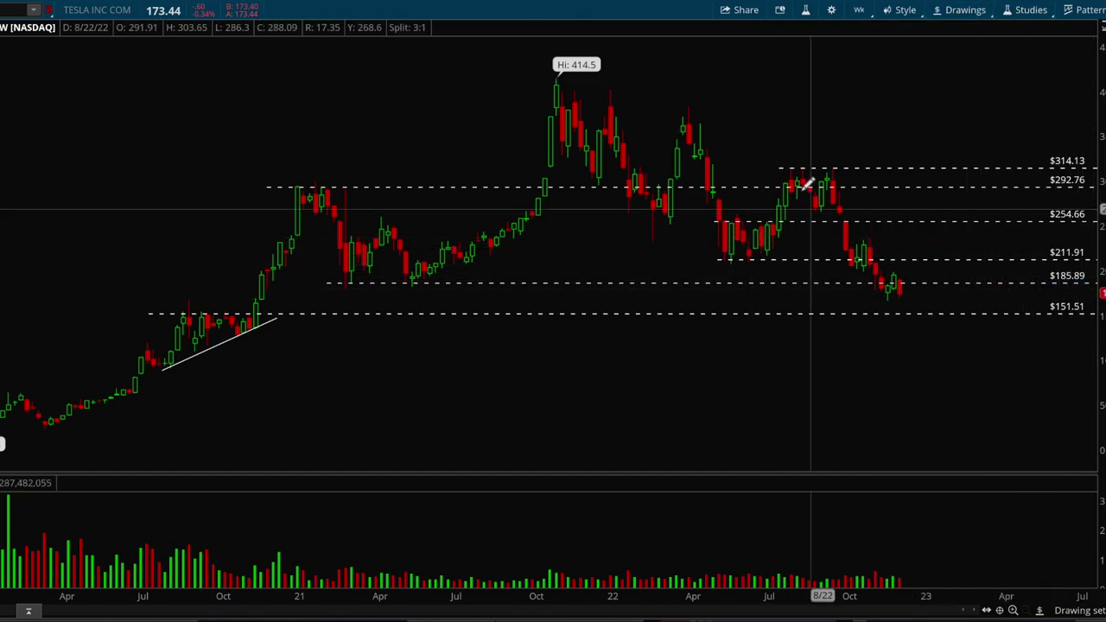
- Draw a descending trendline from Tesla's October 2021 414.5 high past the 2022 highs
{"action": "left_click", "coordinate": [957, 12]}
{"action": "mouse_move", "coordinate": [1024, 121]}
{"action": "left_click", "coordinate": [1065, 144]}
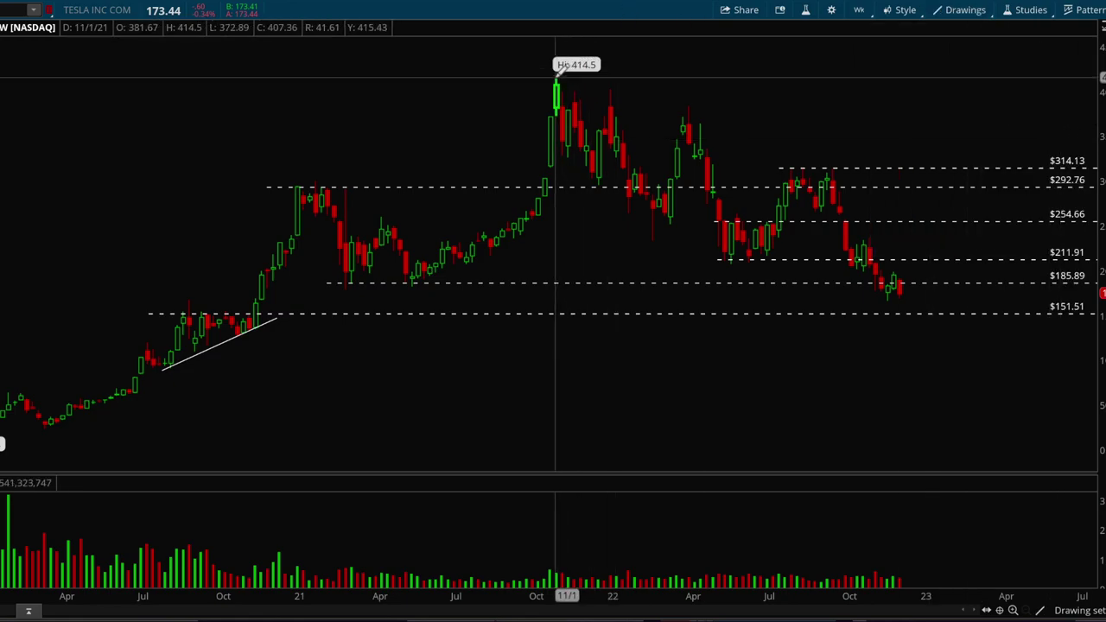
{"action": "left_click", "coordinate": [554, 77]}
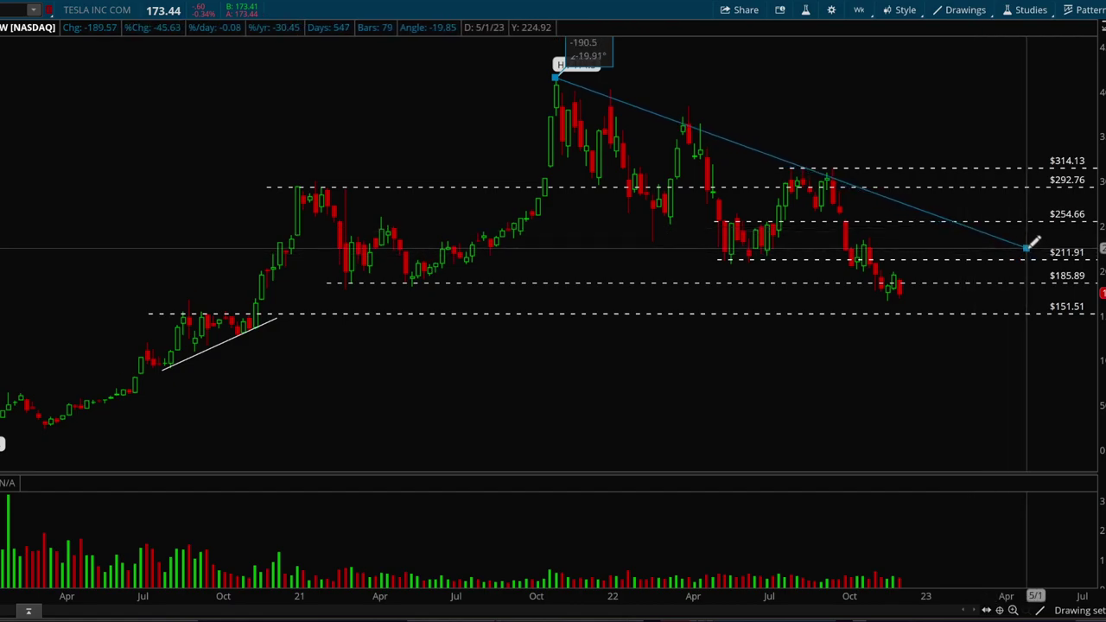
{"action": "left_click", "coordinate": [1028, 250]}
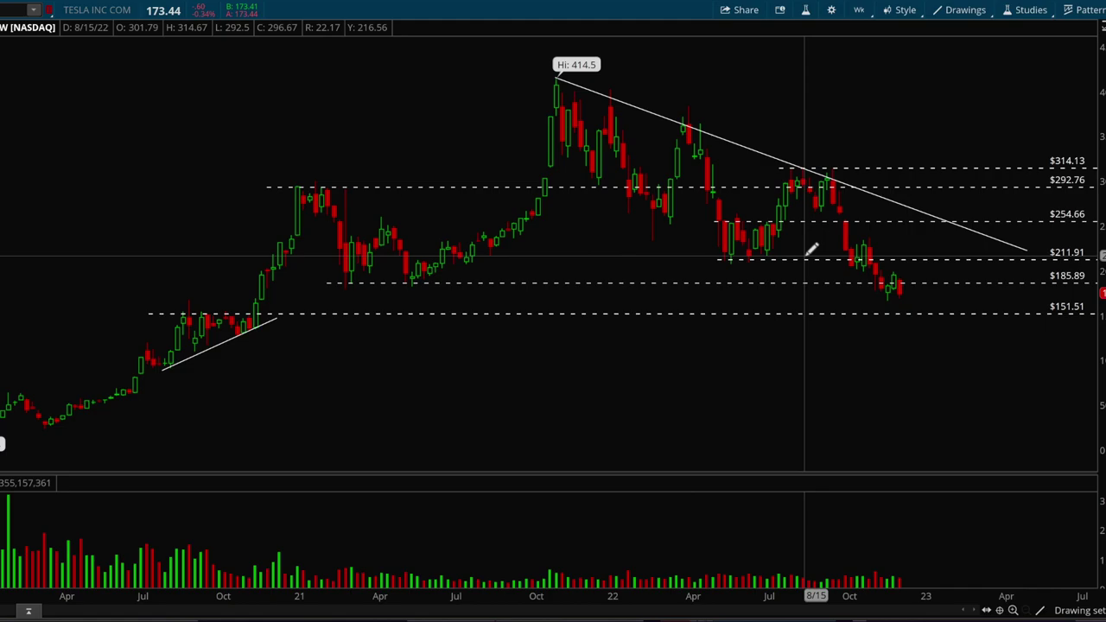
{"action": "left_click", "coordinate": [4, 9]}
- Load NVDA's weekly chart and clear its old $155.47 price level
{"action": "type", "text": "NVDA"}
{"action": "key", "text": "Return"}
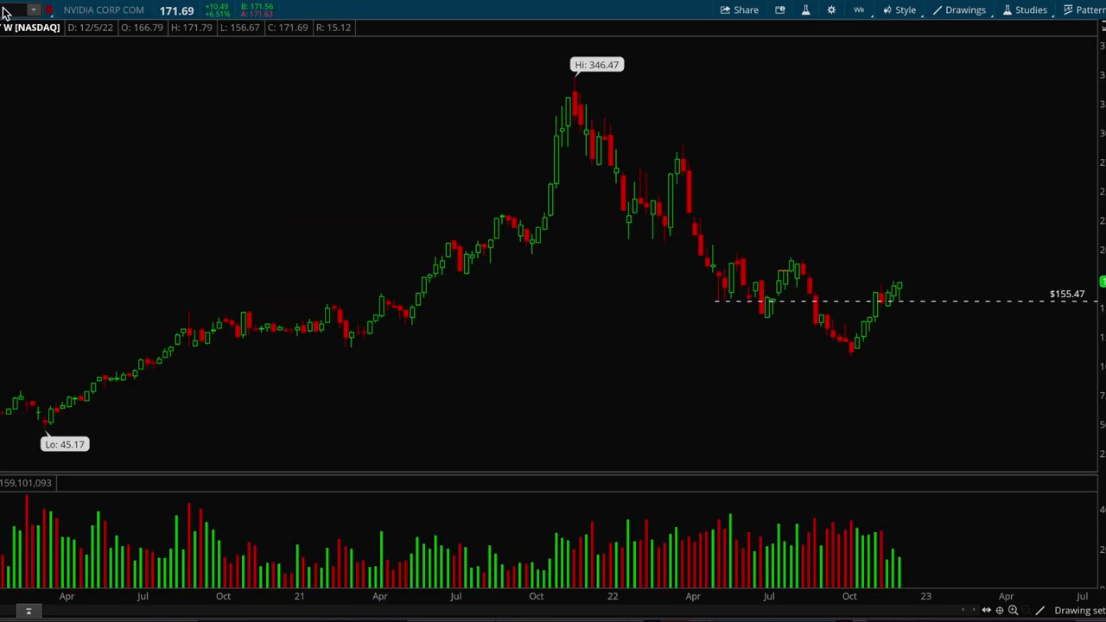
{"action": "left_click", "coordinate": [967, 12]}
{"action": "mouse_move", "coordinate": [896, 193]}
{"action": "left_click", "coordinate": [844, 193]}
{"action": "key", "text": "Return"}
- Place dashed price levels at $115.85 and $146.56 on NVIDIA's chart
{"action": "left_click", "coordinate": [946, 12]}
{"action": "mouse_move", "coordinate": [1041, 127]}
{"action": "left_click", "coordinate": [1078, 143]}
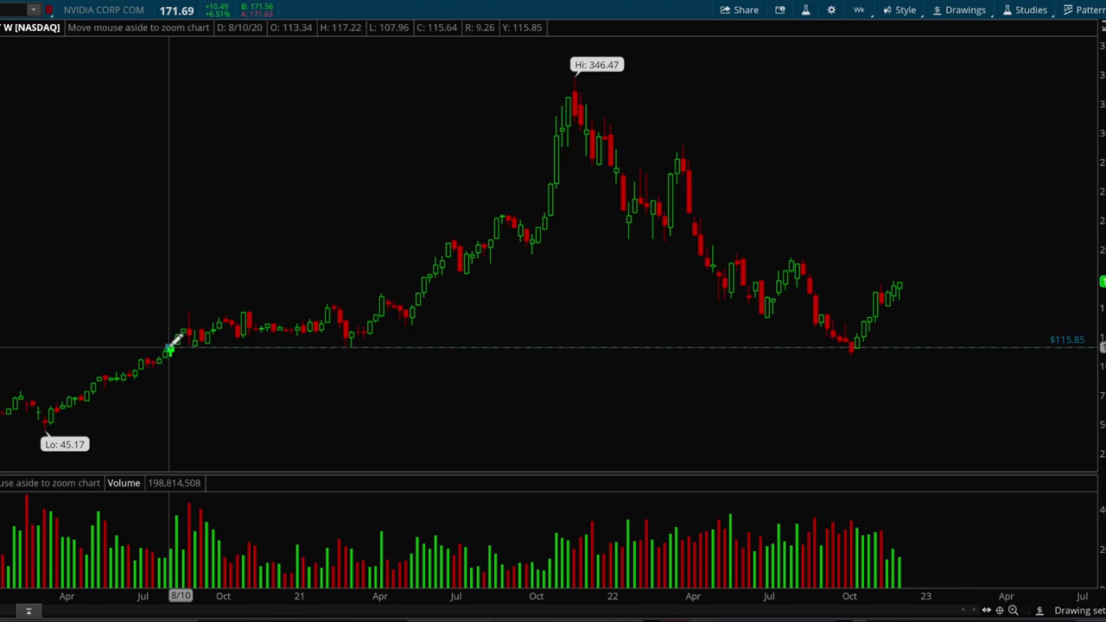
{"action": "left_click", "coordinate": [169, 346]}
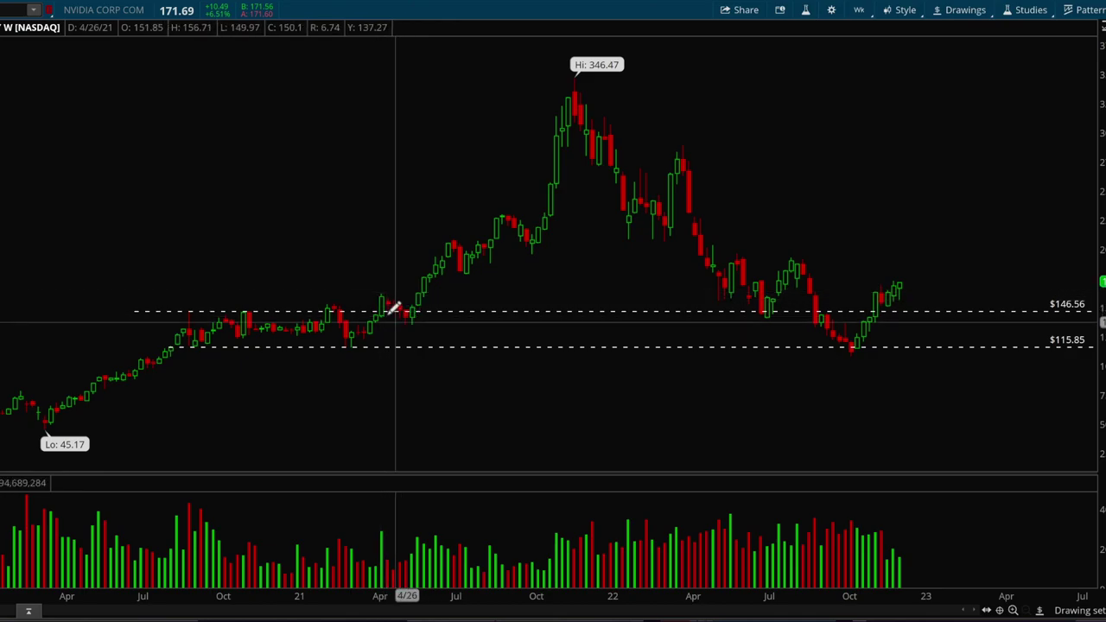
{"action": "left_click", "coordinate": [965, 10]}
- Draw a trendline from NVIDIA's April 2021 high to the May low, then zoom to two years
{"action": "mouse_move", "coordinate": [999, 121]}
{"action": "left_click", "coordinate": [1076, 142]}
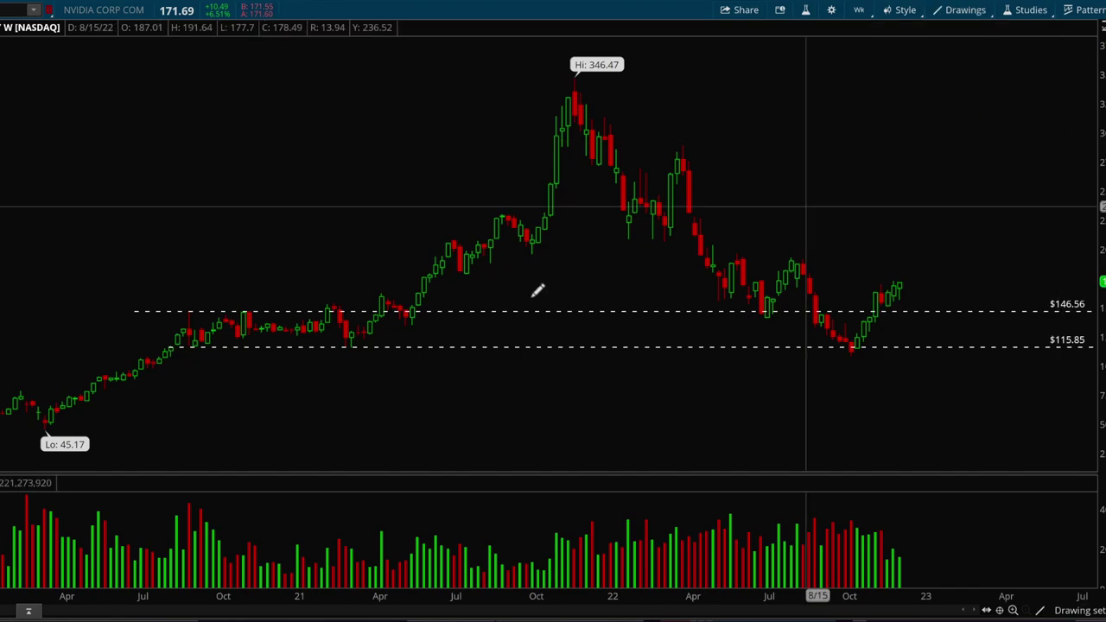
{"action": "left_click", "coordinate": [381, 291]}
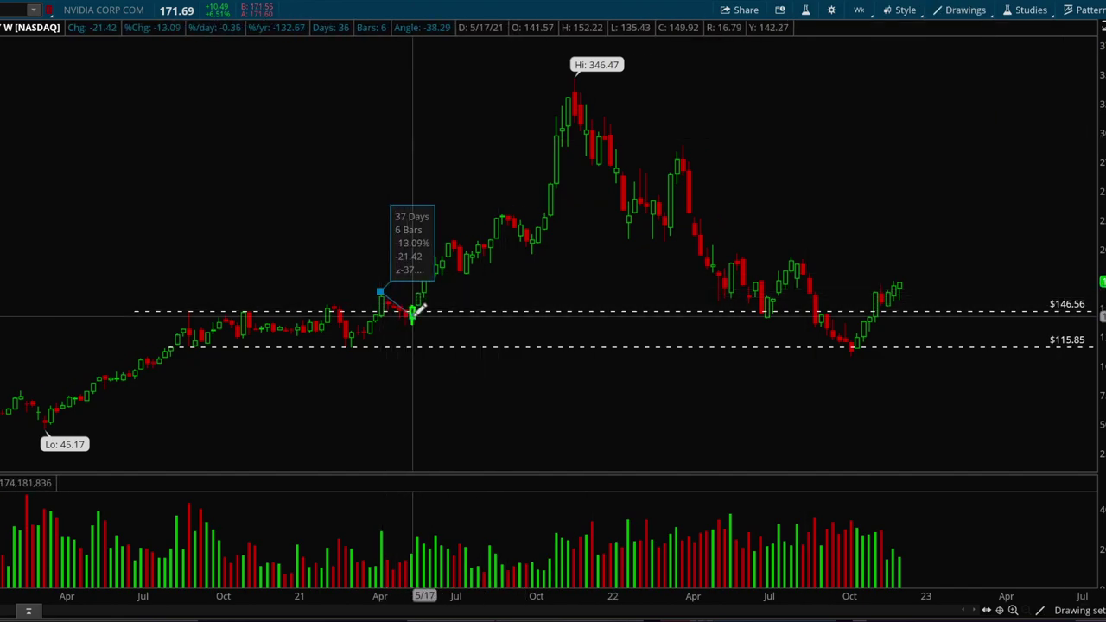
{"action": "left_click", "coordinate": [419, 316]}
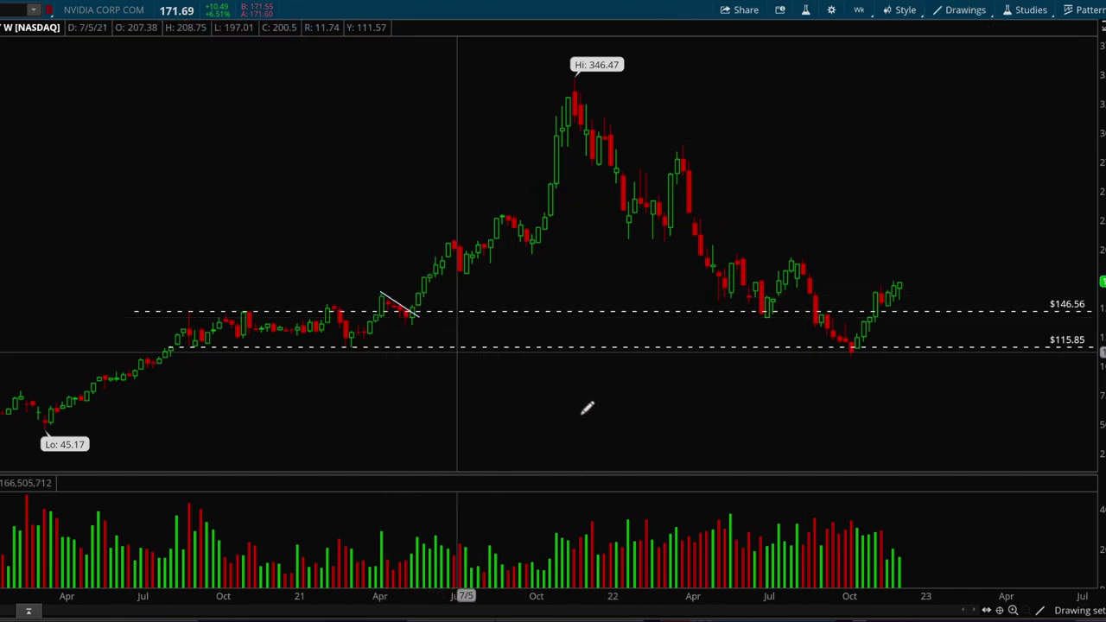
{"action": "left_click_drag", "start_coordinate": [1002, 403], "coordinate": [154, 423]}
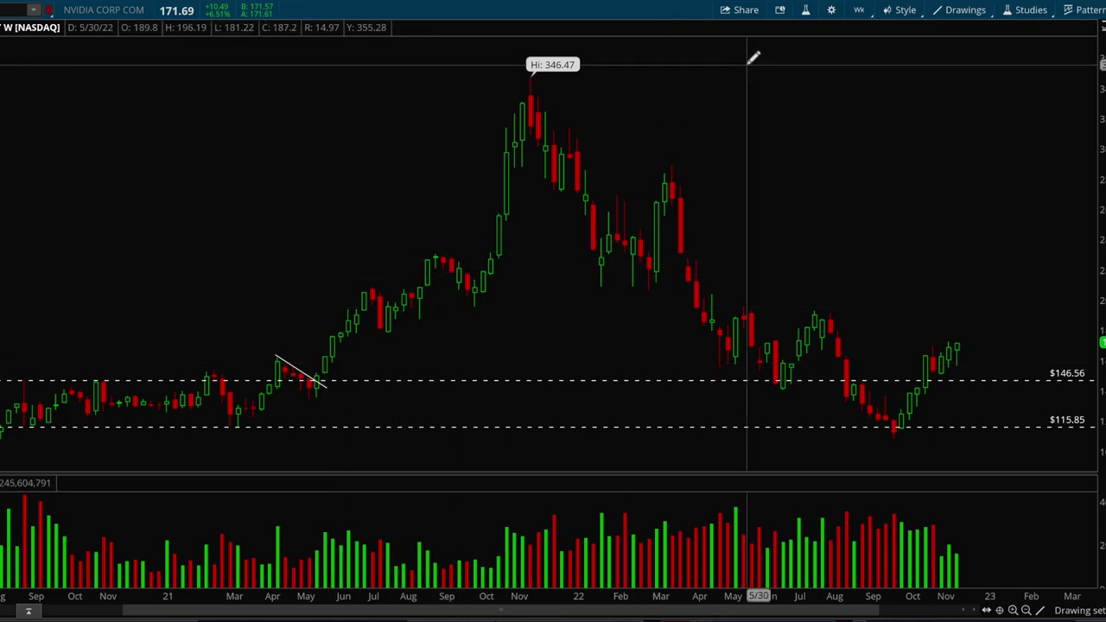
- Add a dashed $192.9 price level at NVDA's spring 2022 highs, then zoom out
{"action": "left_click", "coordinate": [946, 11]}
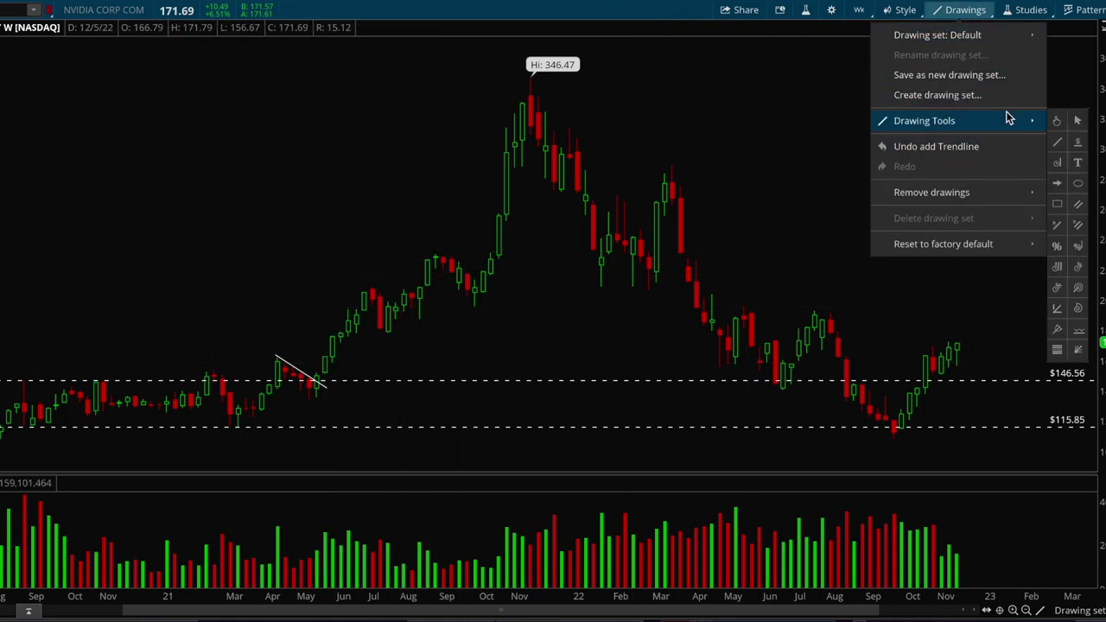
{"action": "mouse_move", "coordinate": [1041, 117]}
{"action": "left_click", "coordinate": [1077, 148]}
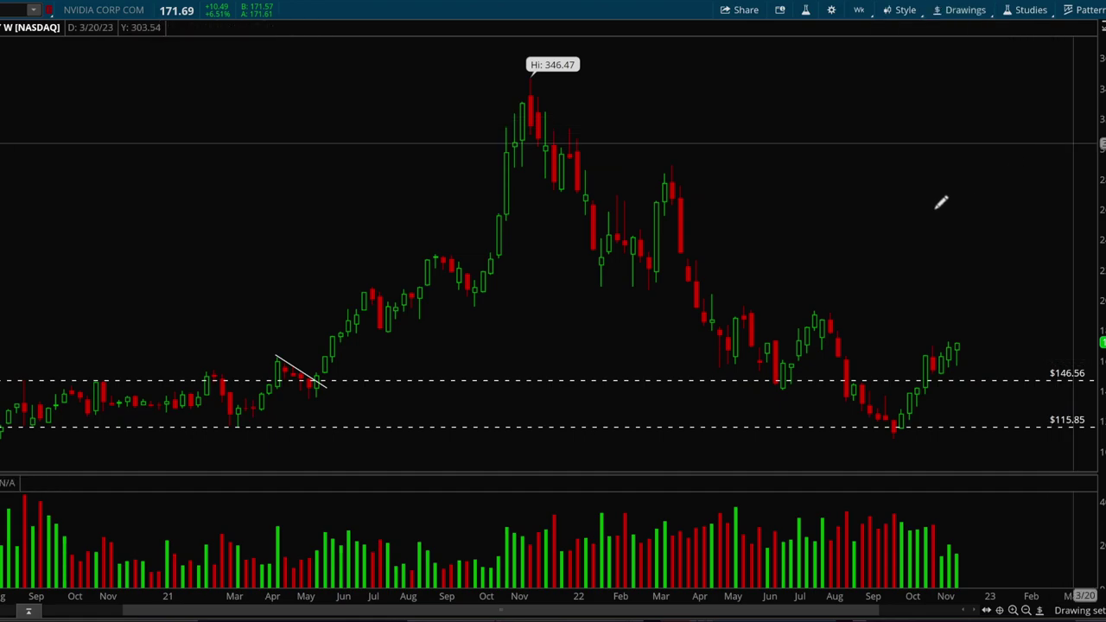
{"action": "left_click", "coordinate": [724, 304]}
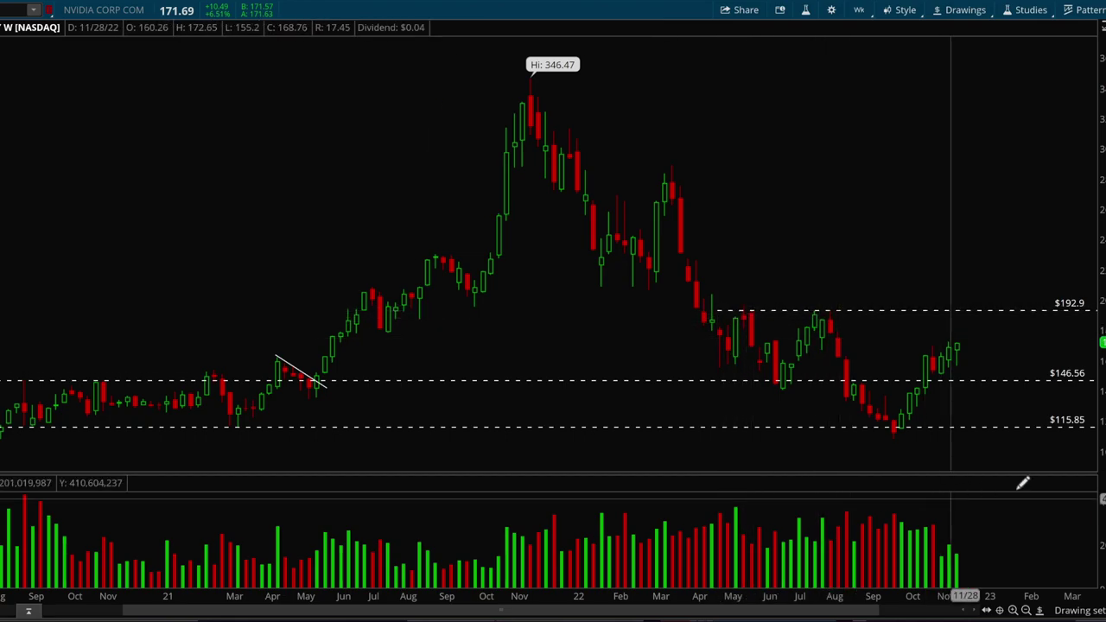
{"action": "left_click", "coordinate": [1024, 611]}
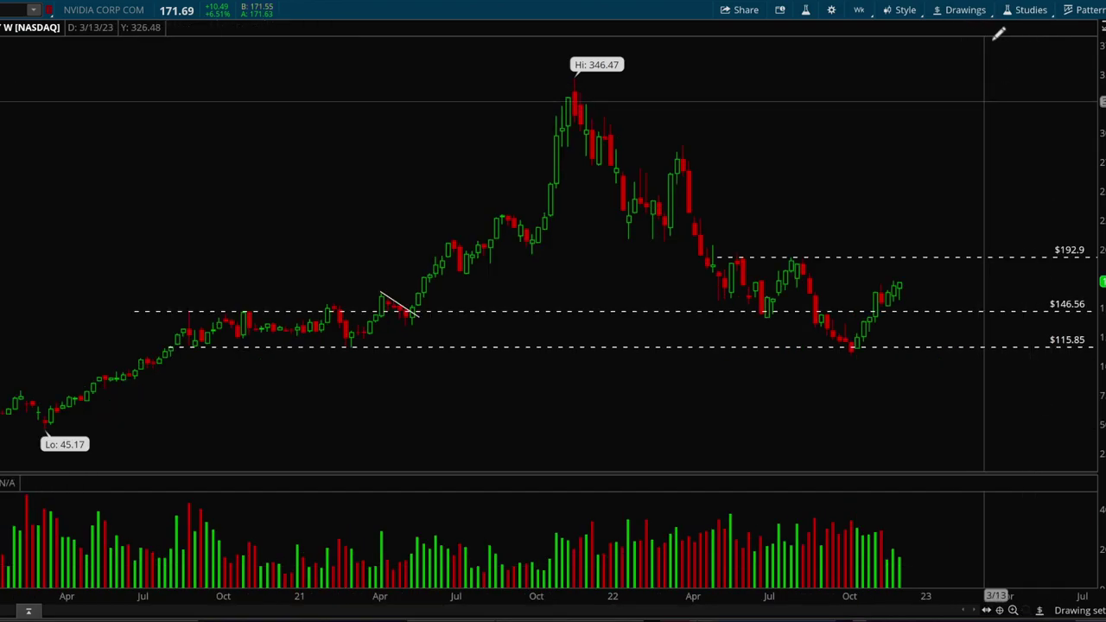
- Select the Trendline drawing tool
{"action": "left_click", "coordinate": [968, 10]}
{"action": "mouse_move", "coordinate": [1025, 116]}
{"action": "left_click", "coordinate": [1060, 147]}
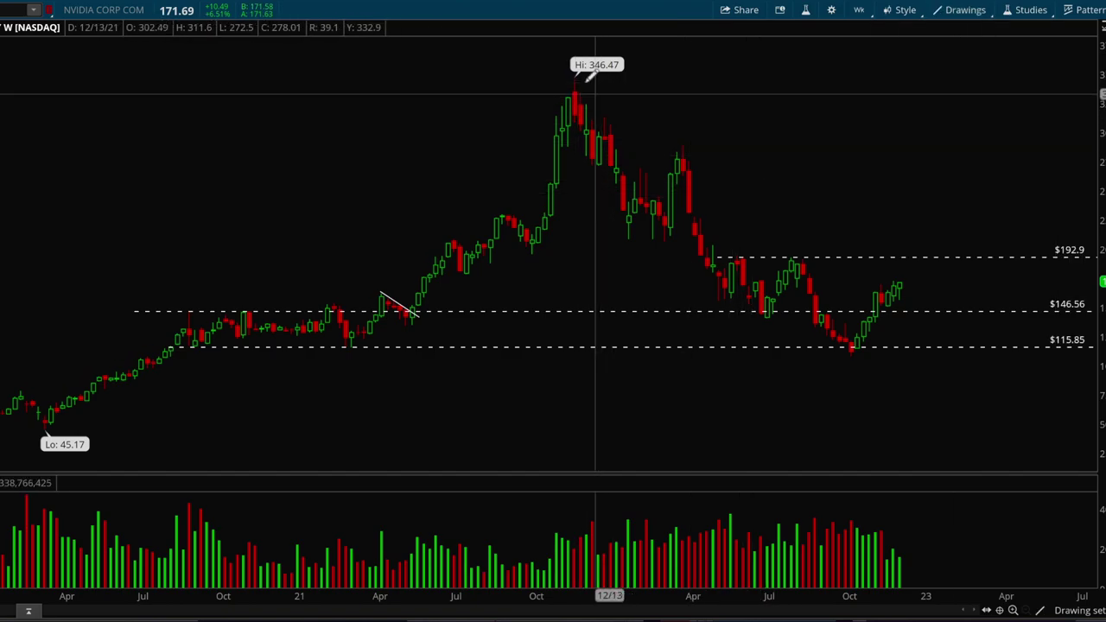
- Draw a descending trendline from the 346.47 high to just above $115.85
{"action": "mouse_move", "coordinate": [577, 73]}
{"action": "left_mouse_down"}
{"action": "mouse_move", "coordinate": [765, 205]}
{"action": "mouse_move", "coordinate": [869, 291]}
{"action": "mouse_move", "coordinate": [902, 344]}
{"action": "mouse_move", "coordinate": [945, 295]}
{"action": "mouse_move", "coordinate": [922, 341]}
{"action": "left_mouse_up"}
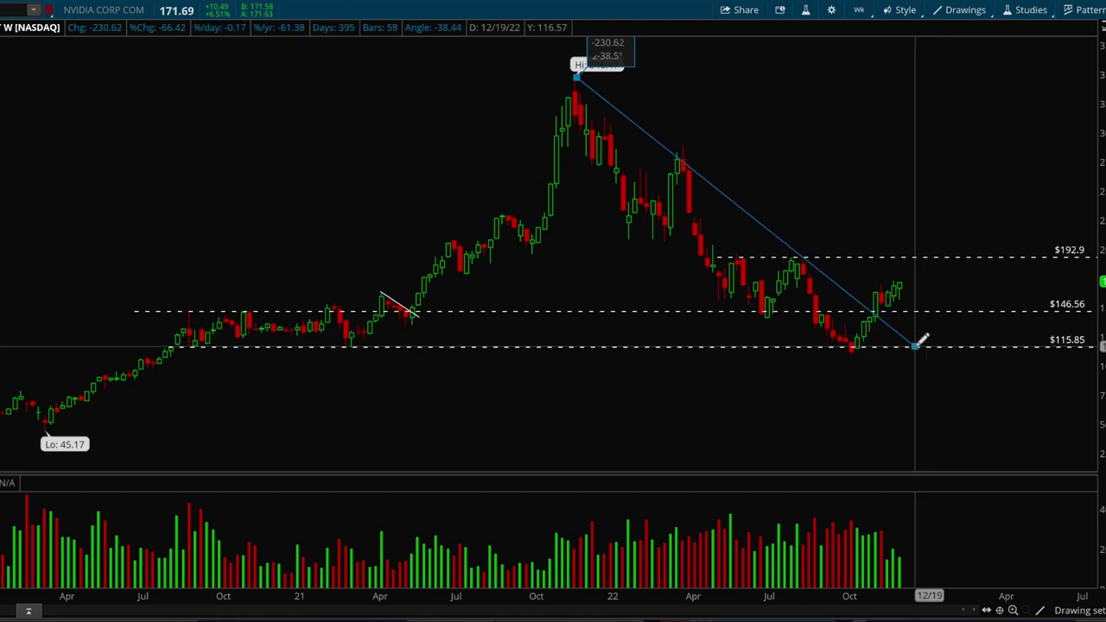
{"action": "mouse_move", "coordinate": [923, 340]}
{"action": "left_mouse_down"}
{"action": "mouse_move", "coordinate": [733, 219]}
{"action": "mouse_move", "coordinate": [915, 320]}
{"action": "mouse_move", "coordinate": [911, 333]}
{"action": "left_mouse_up"}
{"action": "left_click", "coordinate": [905, 344]}
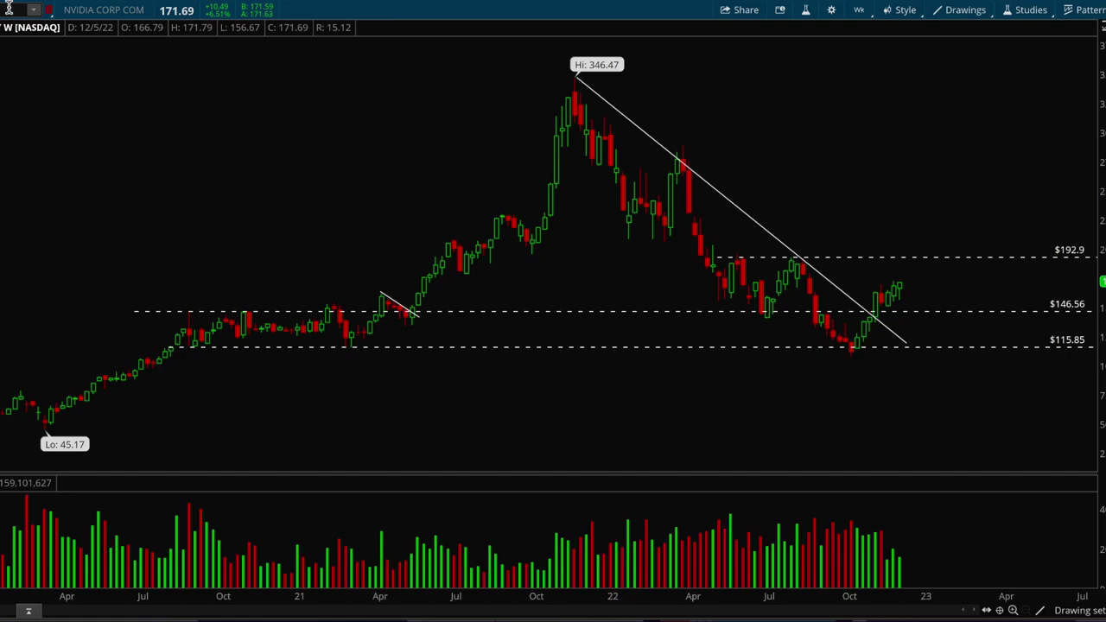
{"action": "left_click", "coordinate": [10, 13]}
{"action": "type", "text": "NFLX"}
- Load the NFLX chart and pick a drawing tool for it
{"action": "key", "text": "Return"}
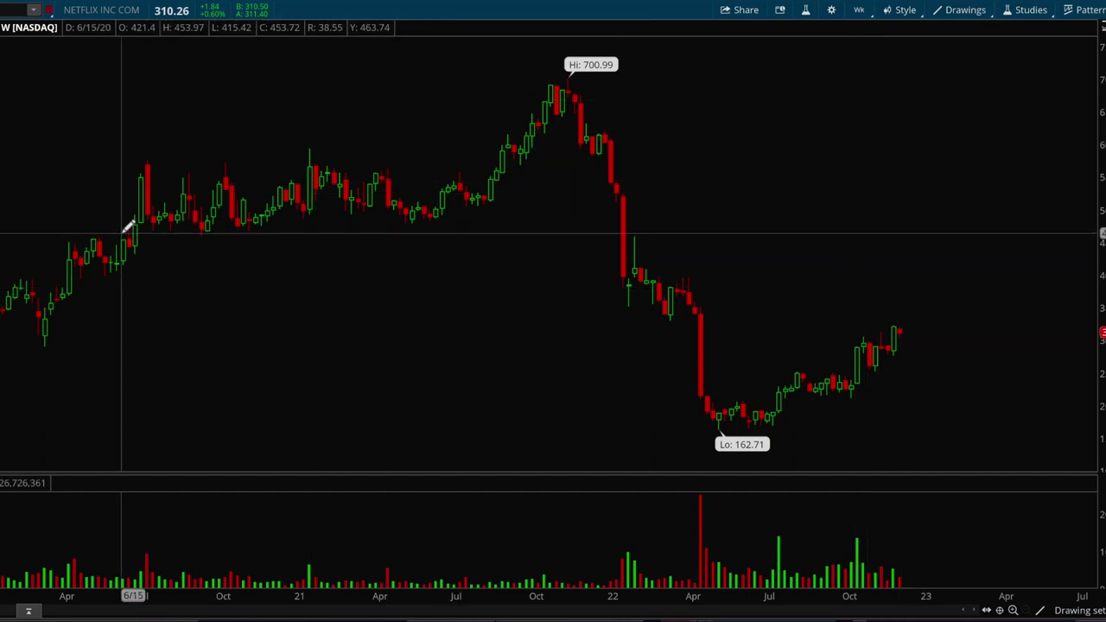
{"action": "left_click", "coordinate": [981, 10]}
{"action": "mouse_move", "coordinate": [976, 128]}
{"action": "left_click", "coordinate": [1076, 143]}
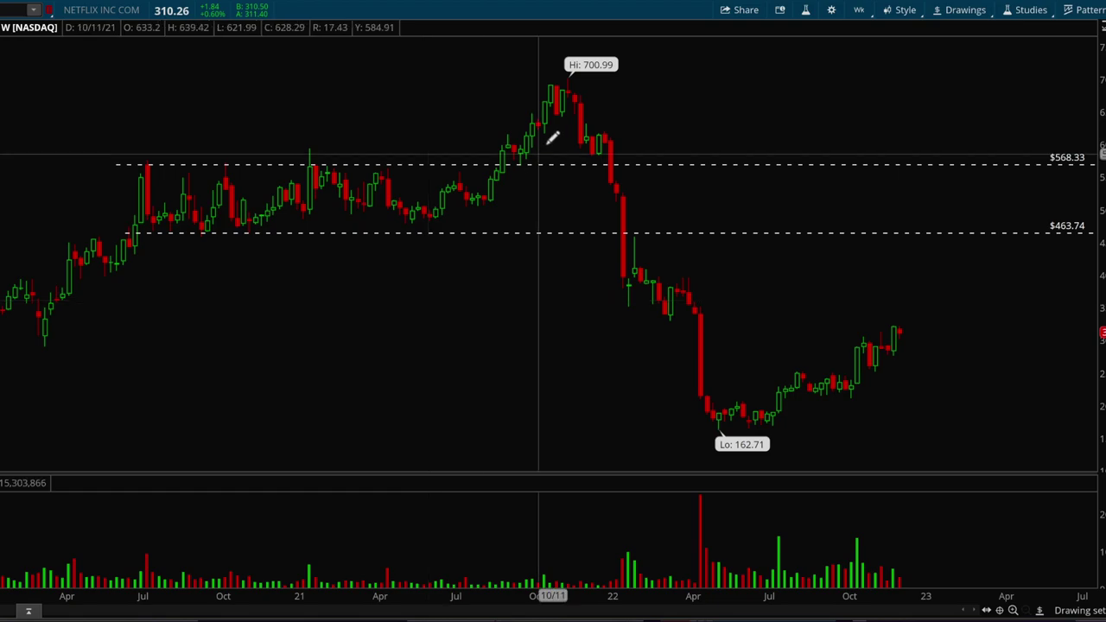
- Draw a short trendline on the candles just before the 700.99 October 2021 high
{"action": "left_click", "coordinate": [963, 9]}
{"action": "left_click", "coordinate": [1060, 146]}
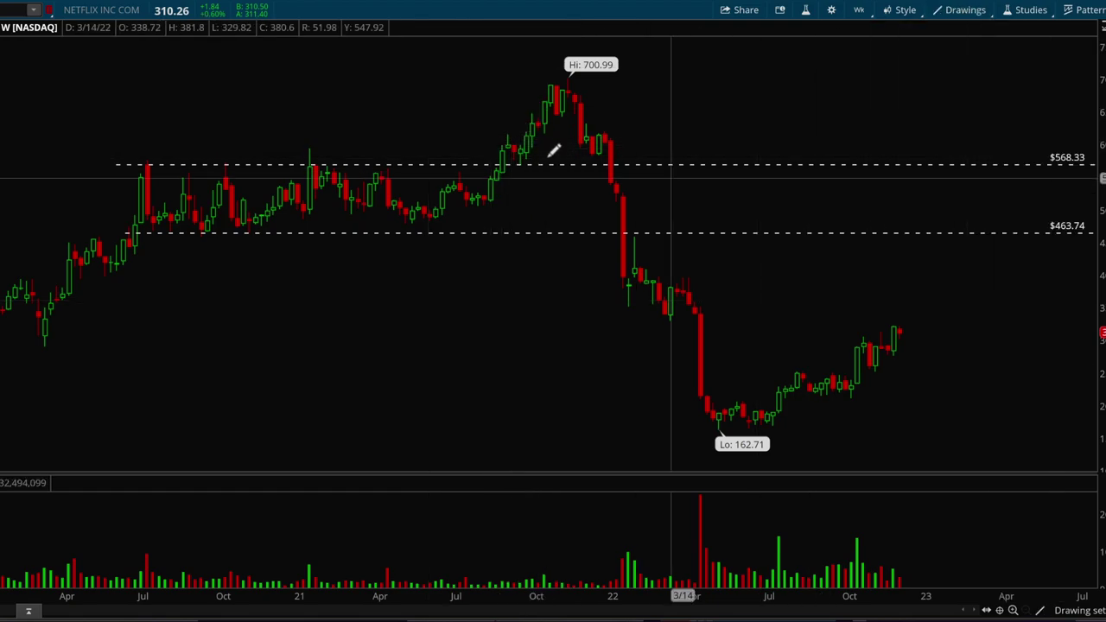
{"action": "left_click", "coordinate": [516, 138]}
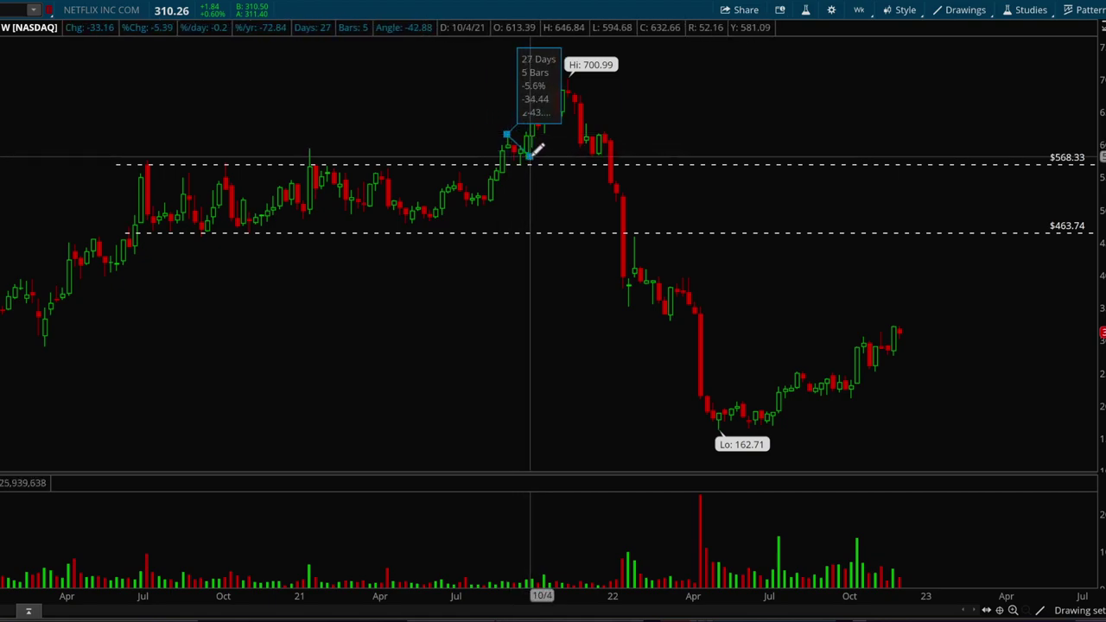
{"action": "left_click", "coordinate": [525, 135]}
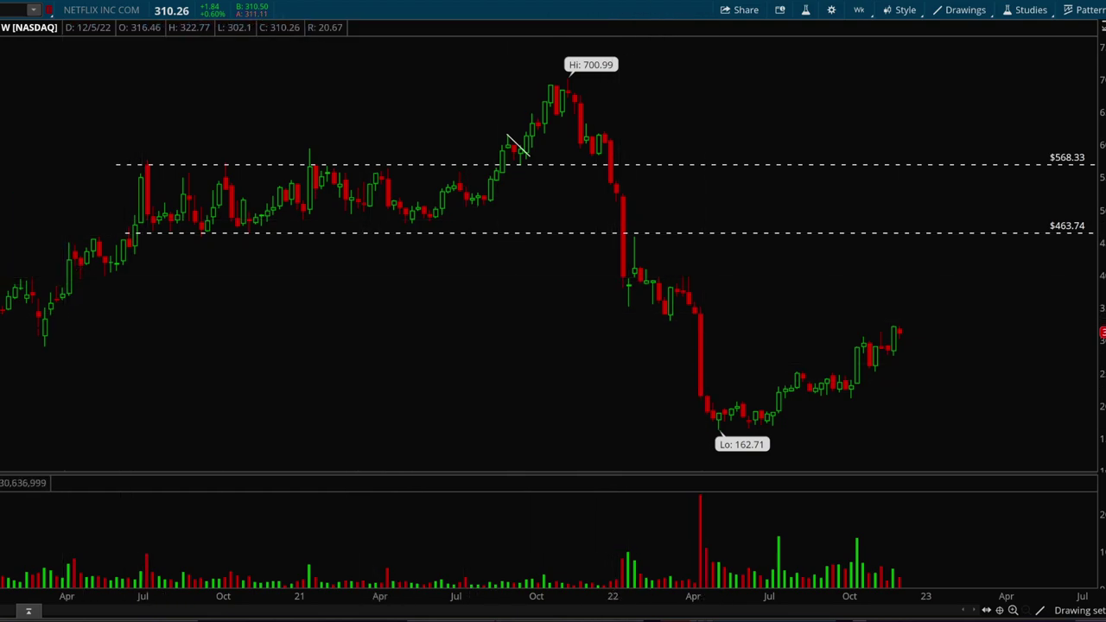
{"action": "left_click", "coordinate": [976, 15]}
- Choose the Price Level drawing tool for the weekly Netflix chart
{"action": "mouse_move", "coordinate": [1010, 115]}
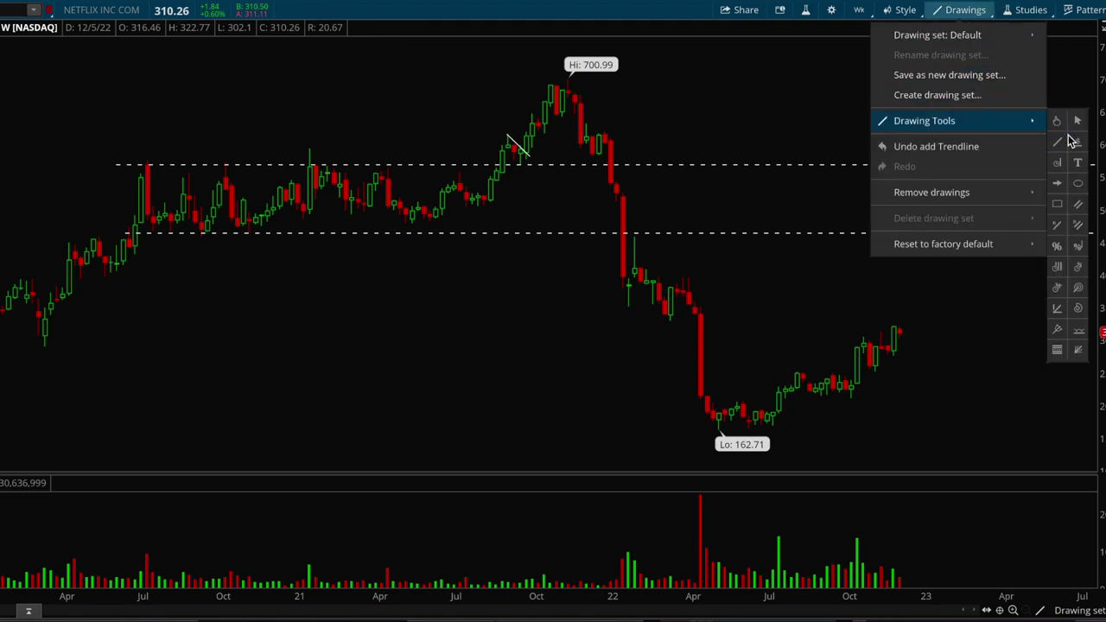
{"action": "left_click", "coordinate": [1071, 140]}
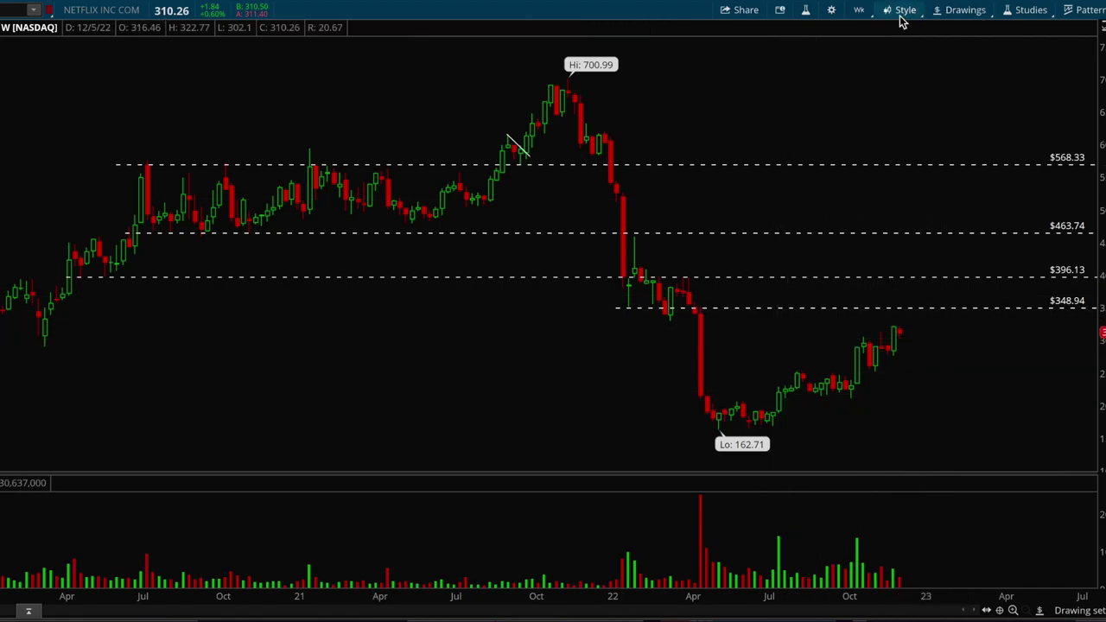
- Switch to the 1 Y : 1D time frame and zoom into February–December 2022
{"action": "left_click", "coordinate": [859, 11]}
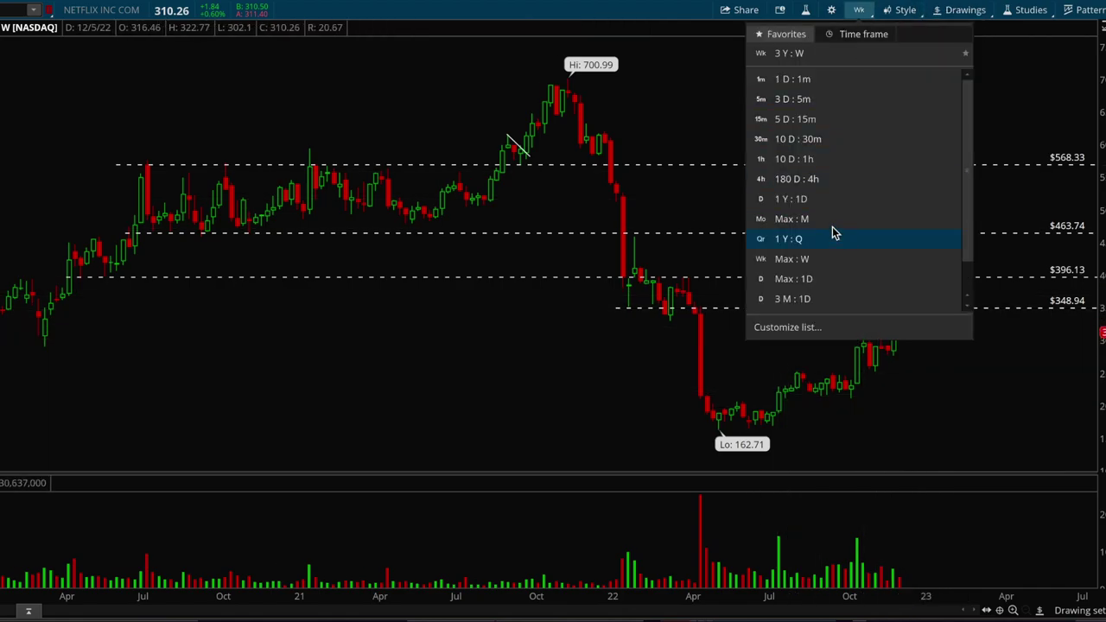
{"action": "left_click", "coordinate": [806, 200]}
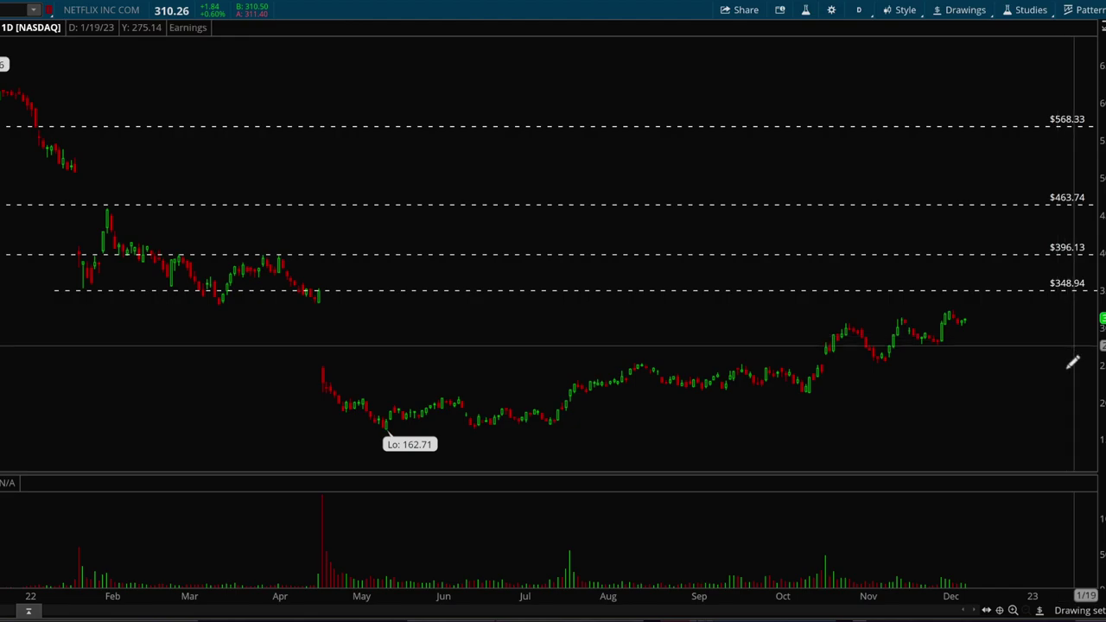
{"action": "left_click_drag", "start_coordinate": [1031, 383], "coordinate": [61, 294]}
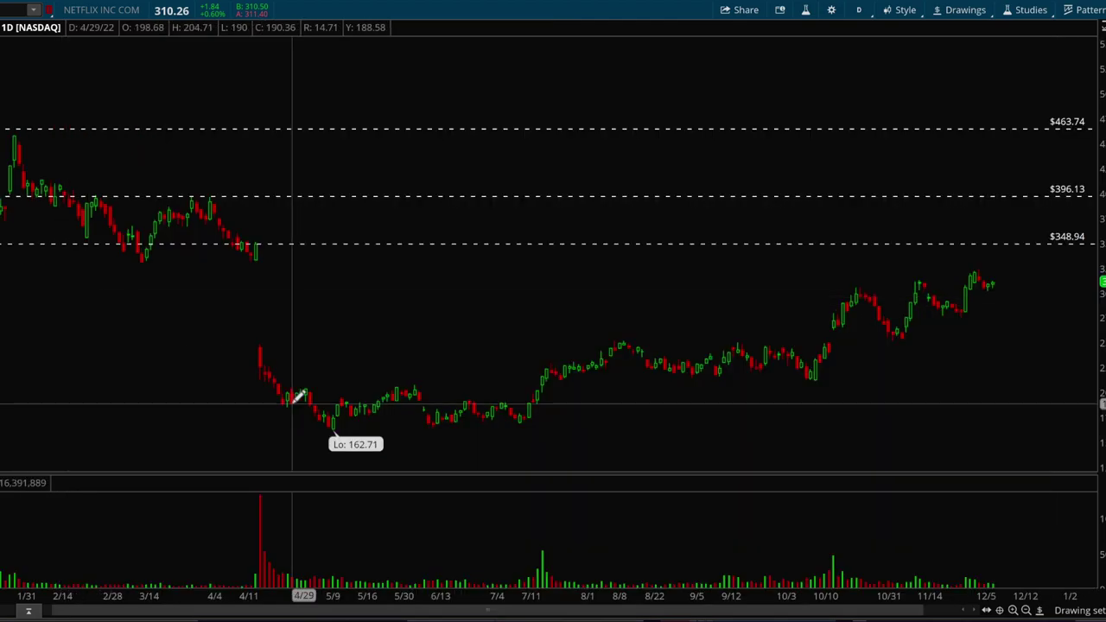
- Activate the $348.94 price level and move it down to $331.41
{"action": "right_click", "coordinate": [205, 244]}
{"action": "left_click", "coordinate": [251, 280]}
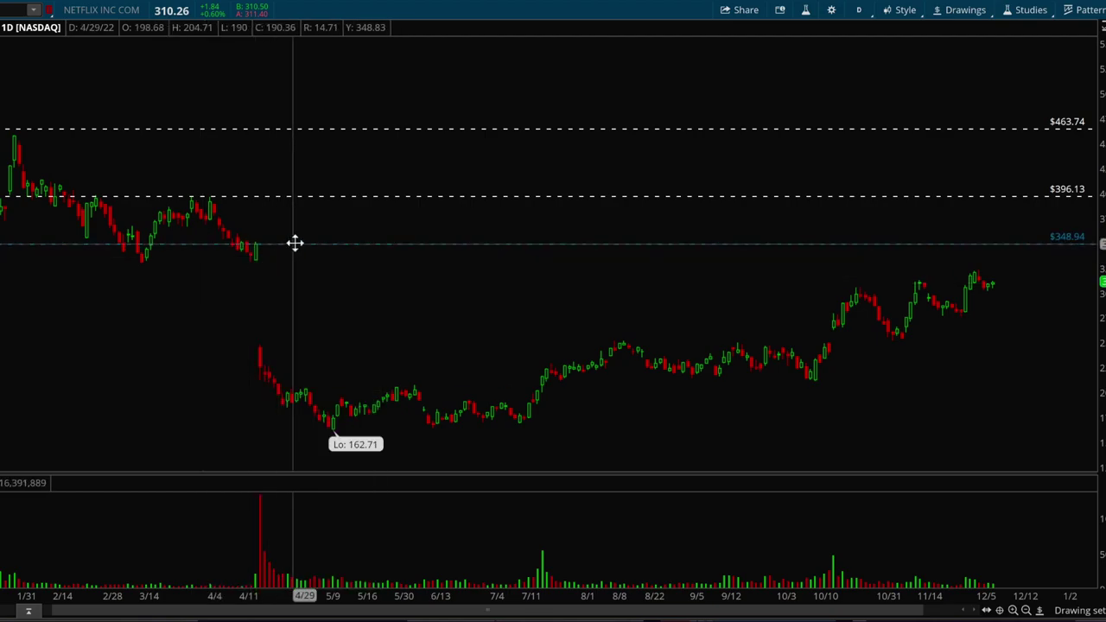
{"action": "left_click_drag", "start_coordinate": [295, 244], "coordinate": [294, 265]}
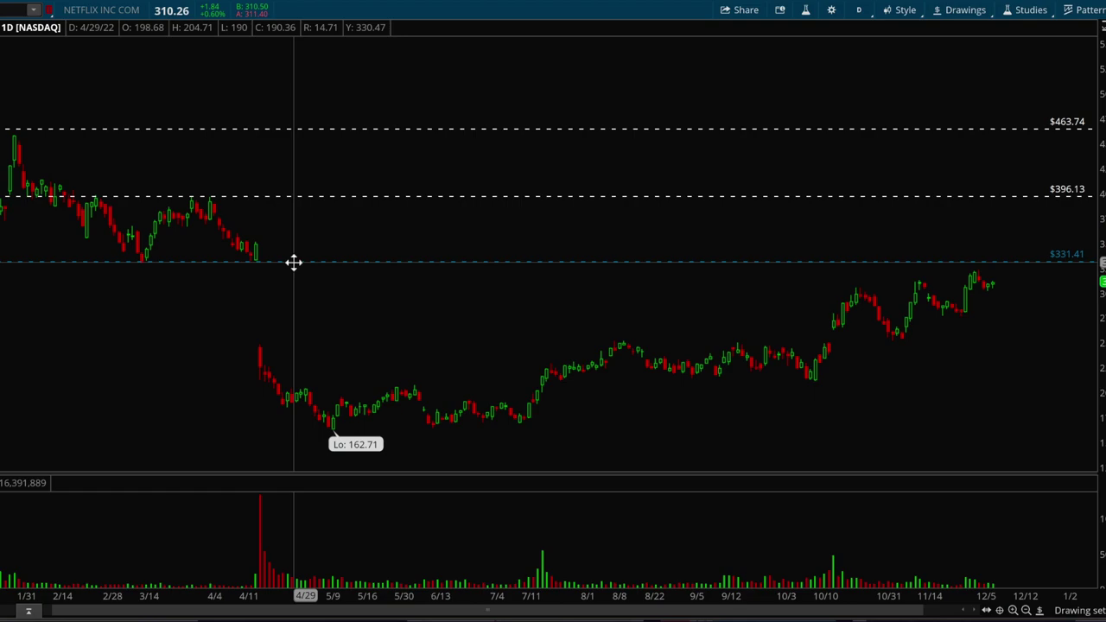
{"action": "left_click", "coordinate": [234, 301]}
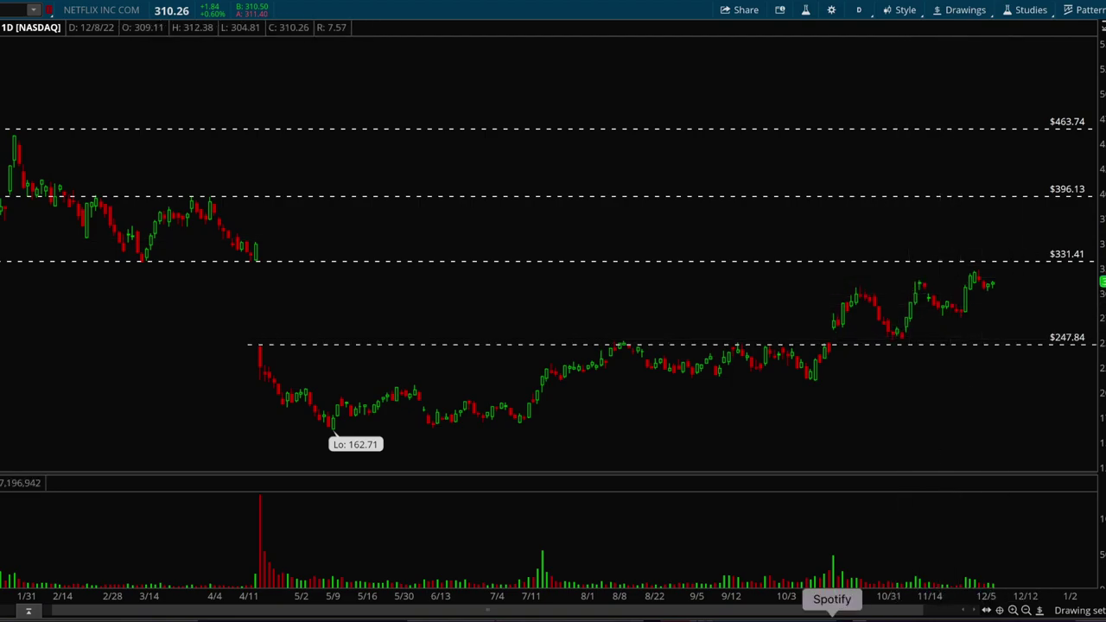
- Select the Trendline tool, load the AMZN chart, then return to NFLX
{"action": "left_click", "coordinate": [973, 9]}
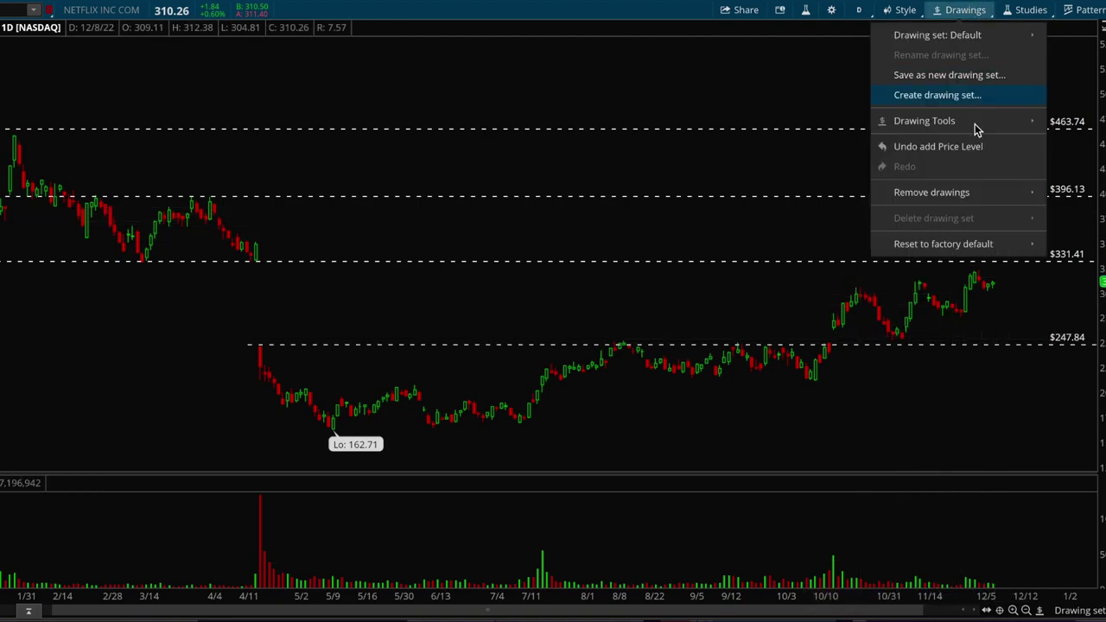
{"action": "left_click", "coordinate": [1057, 141]}
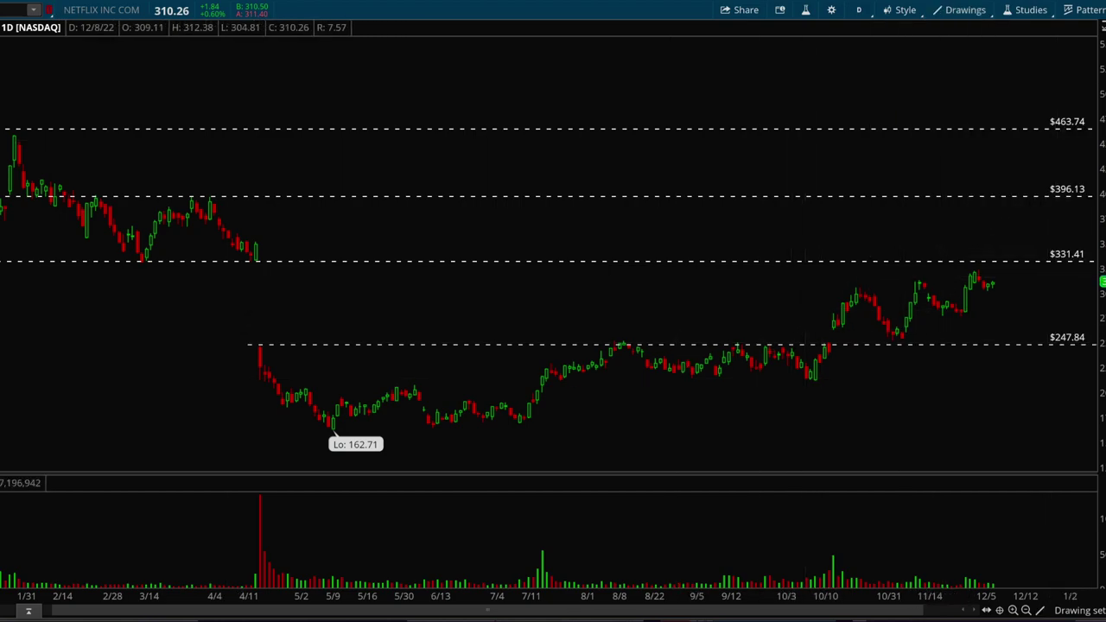
{"action": "type", "text": "AMZN"}
{"action": "key", "text": "Return"}
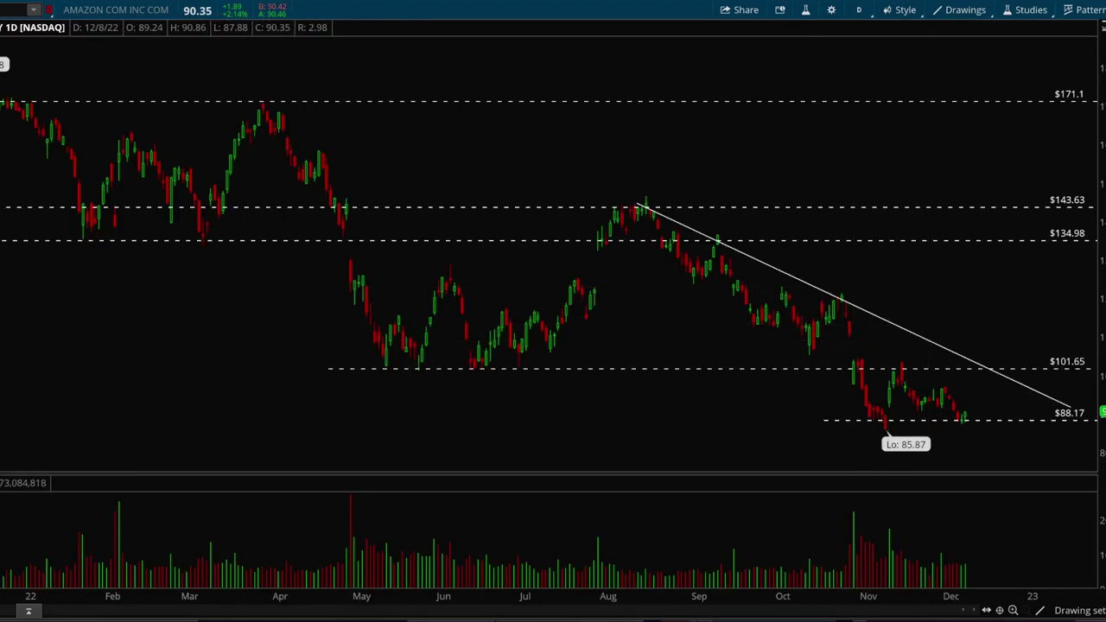
{"action": "type", "text": "NFLX"}
{"action": "key", "text": "Return"}
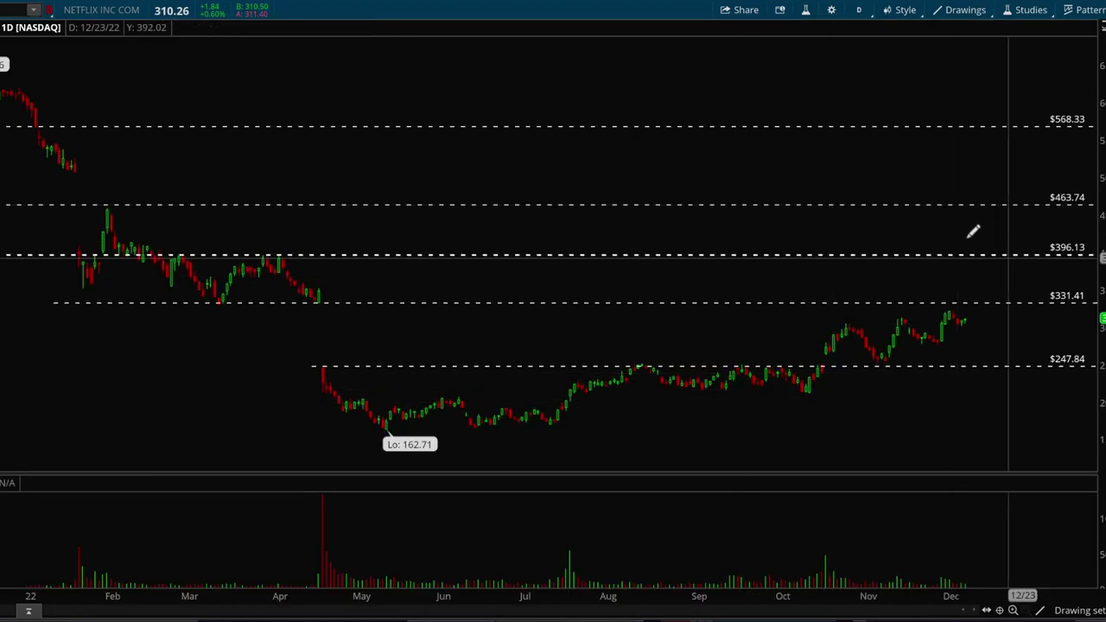
- Anchor a rising trendline at the October 2022 low and start another from the late-October high
{"action": "left_click", "coordinate": [807, 389]}
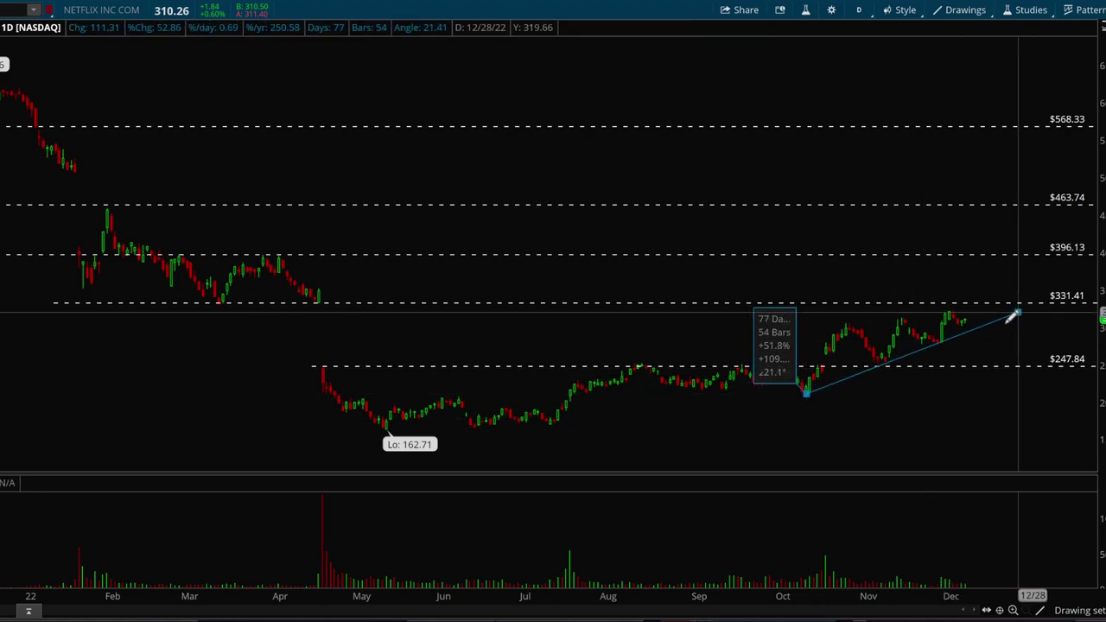
{"action": "left_click", "coordinate": [843, 321]}
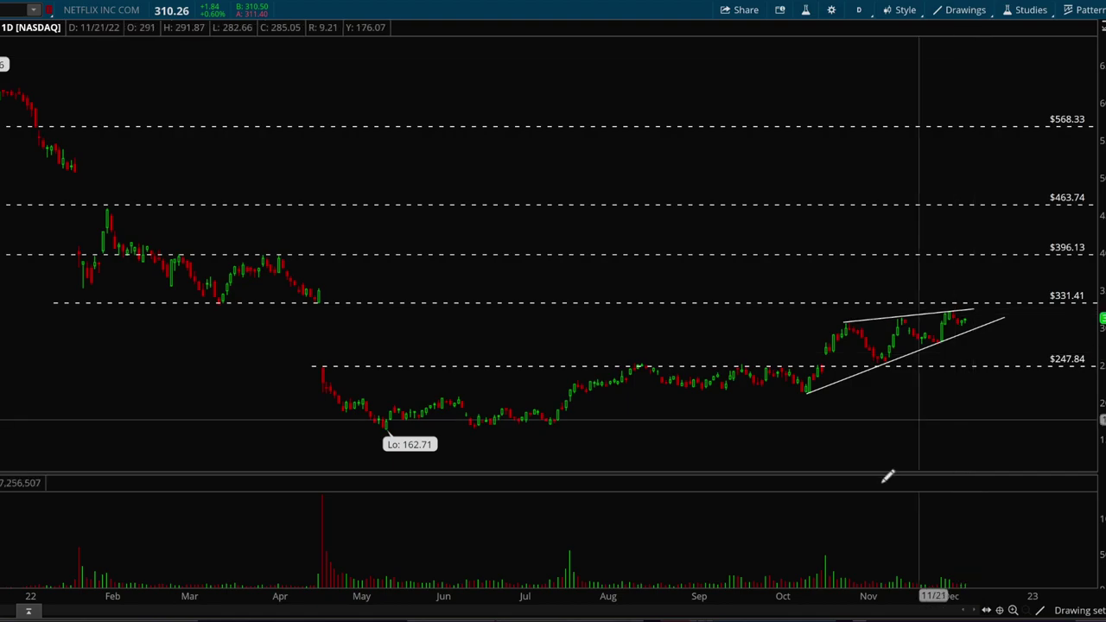